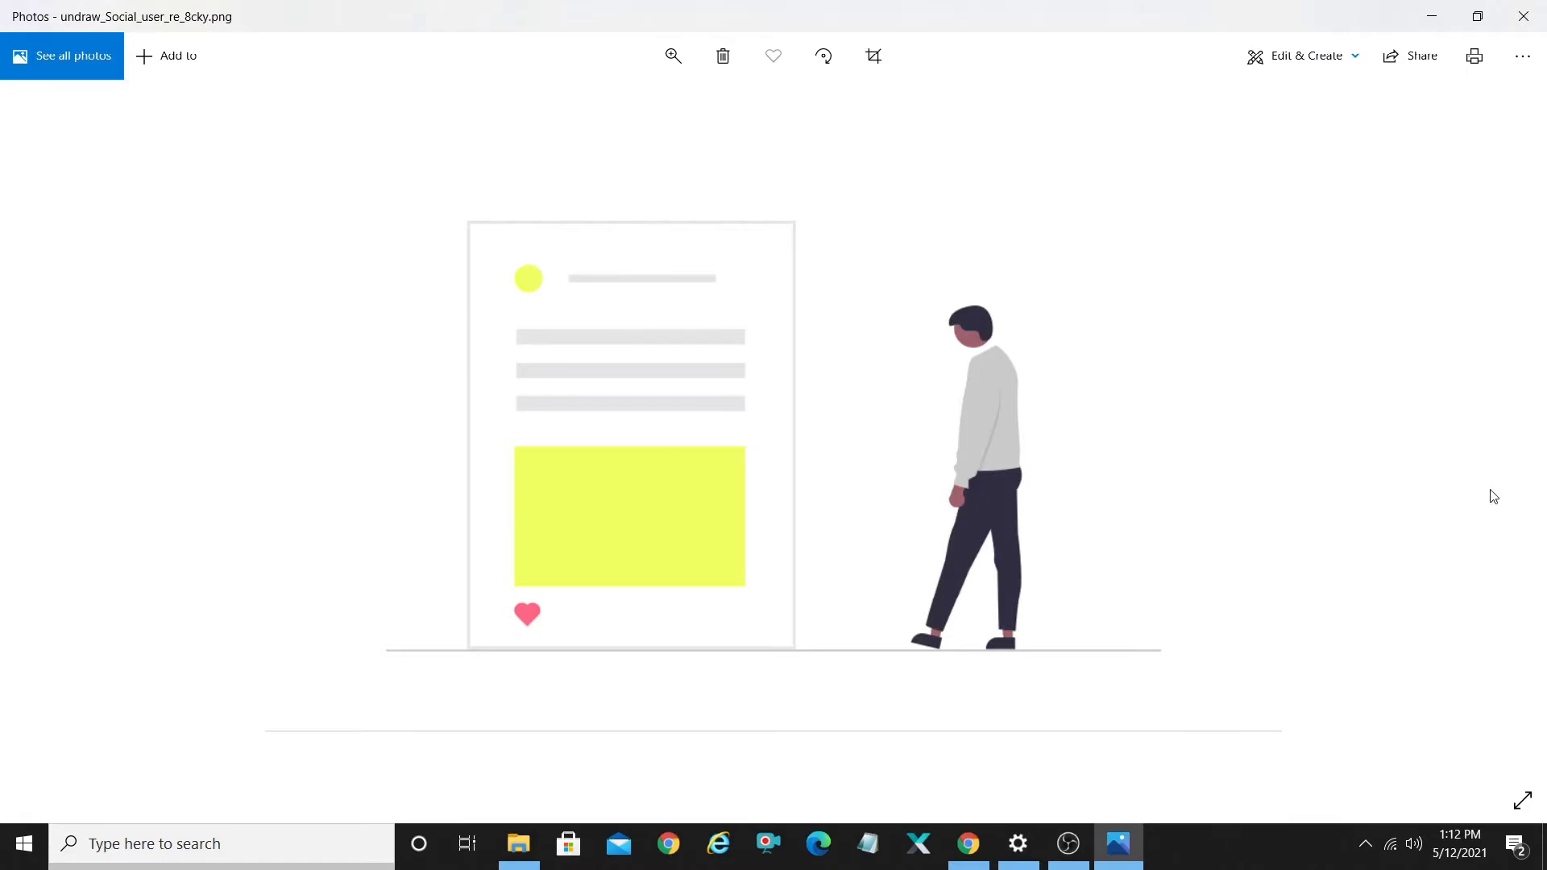
- Flip through the downloaded unDraw PNGs, past Environmental study, up to the Agreement illustration
left_click(1493, 496)
left_click(1493, 496)
left_click(1493, 497)
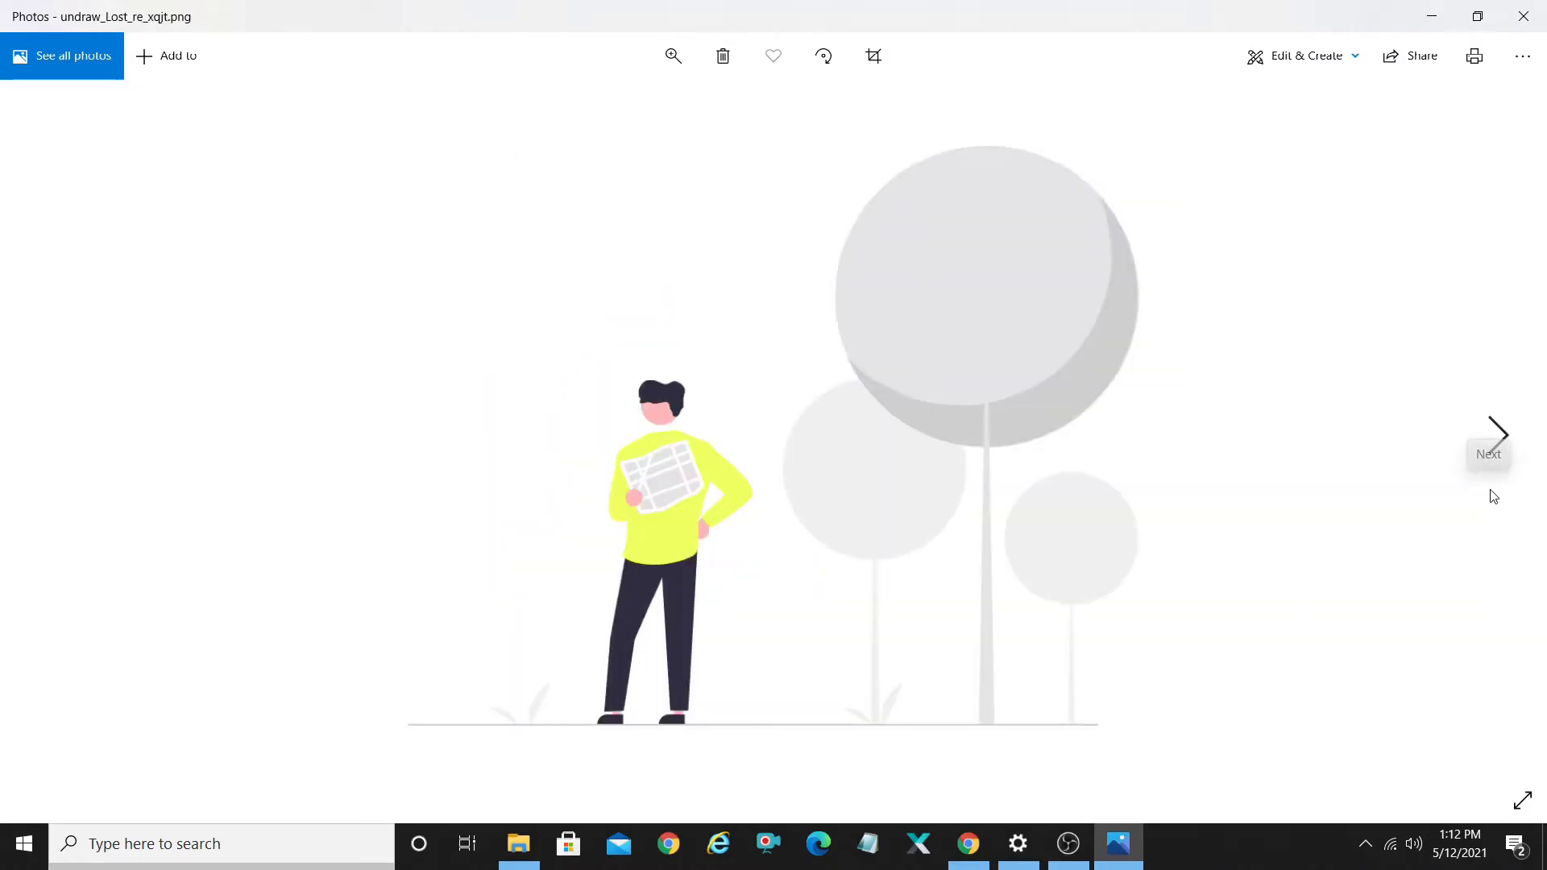
left_click(1494, 497)
left_click(1494, 497)
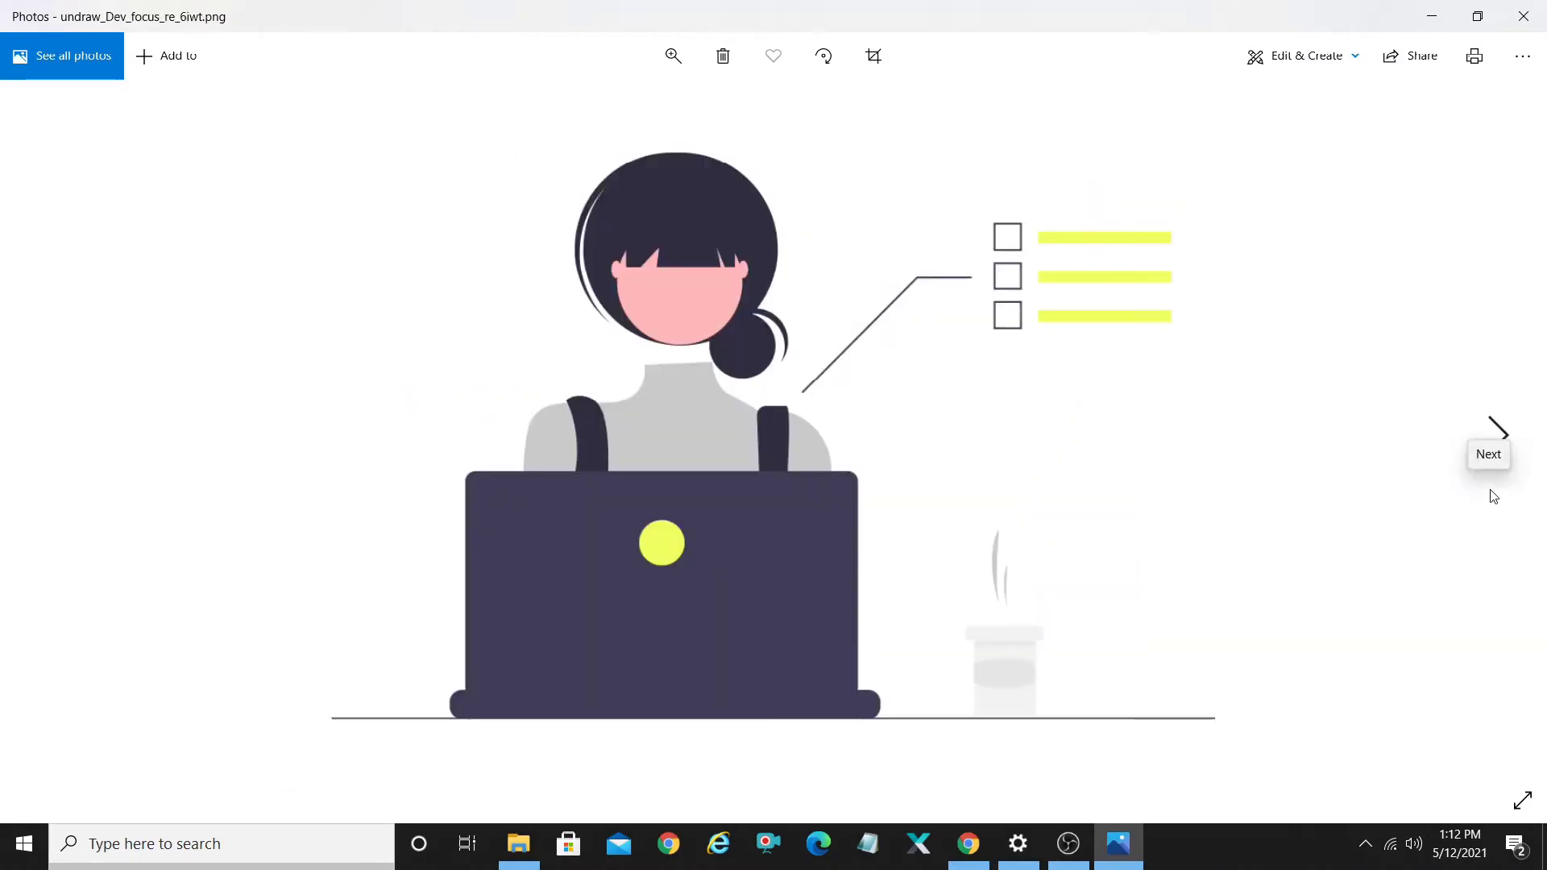
left_click(1494, 497)
left_click(1493, 496)
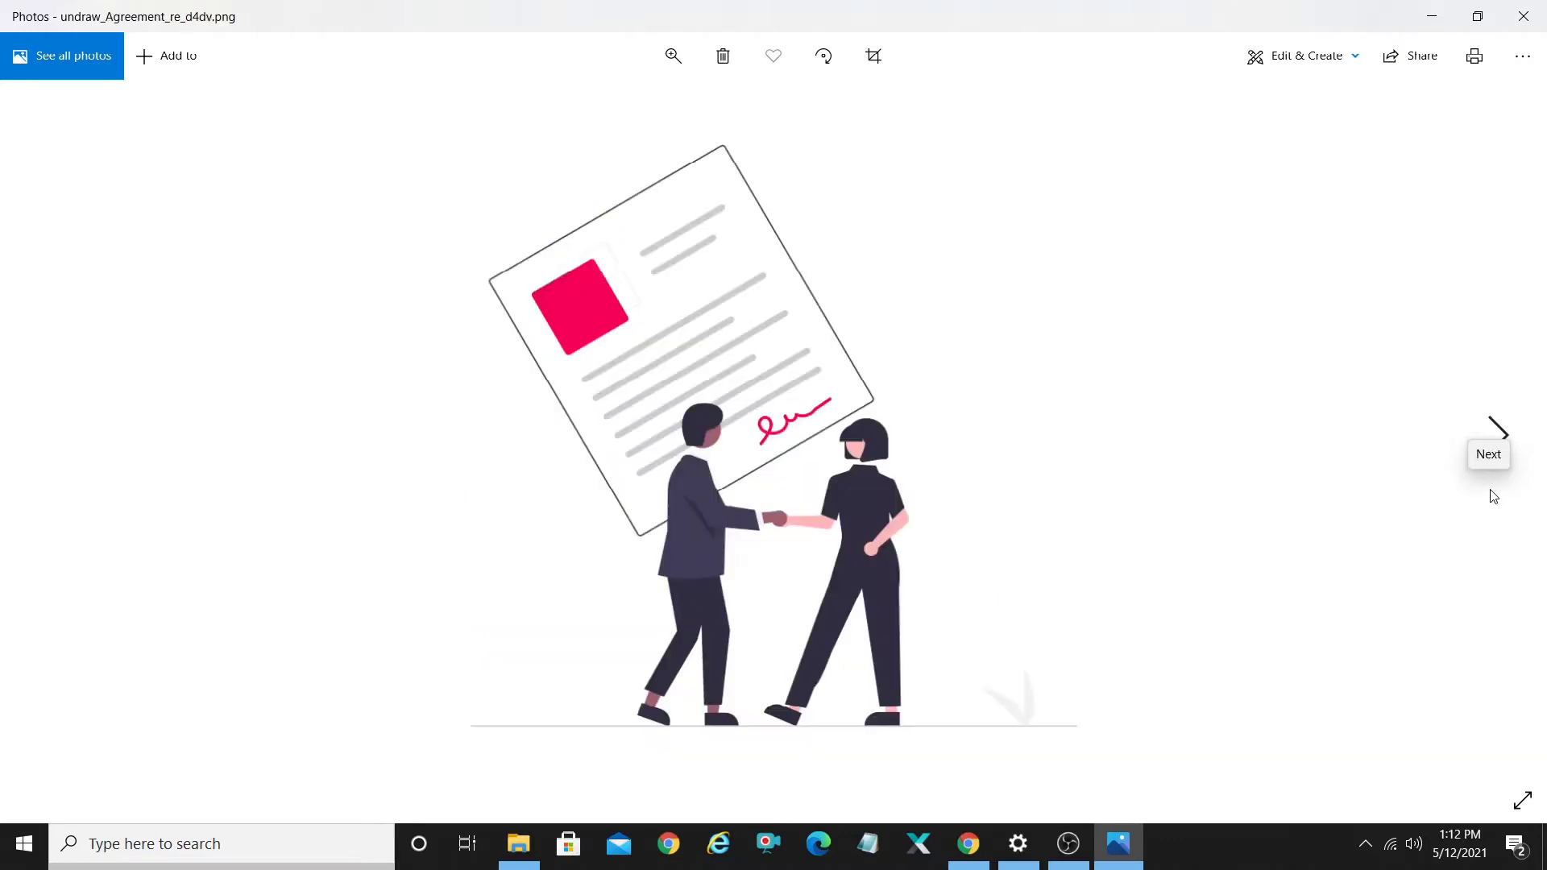
- View the remaining illustrations, then return to the unDraw homepage in Chrome
left_click(1494, 496)
left_click(1493, 496)
left_click(1493, 497)
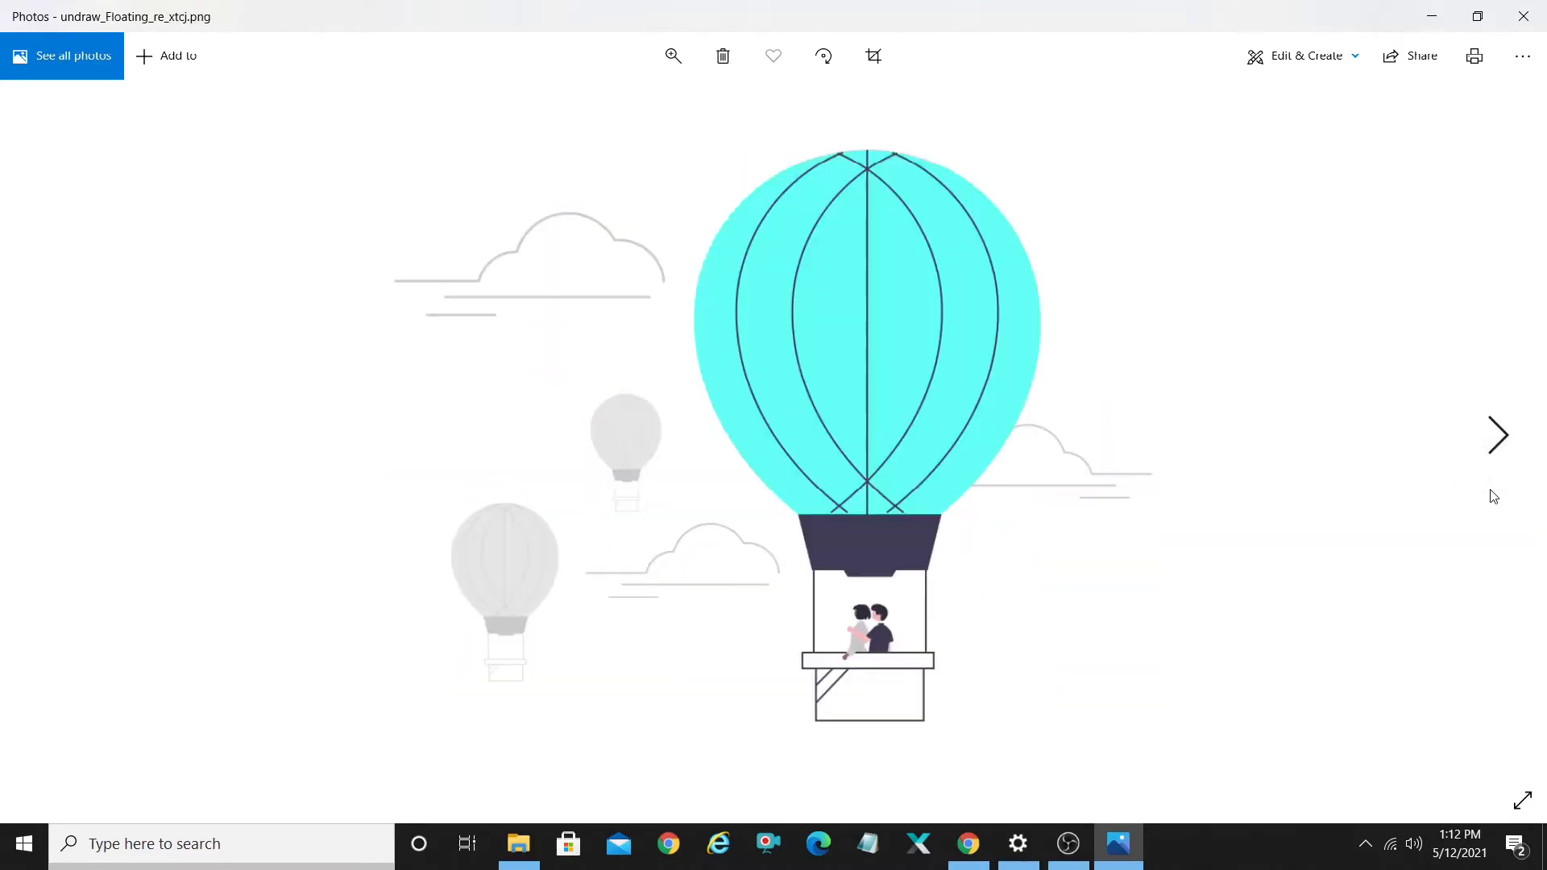
left_click(1493, 497)
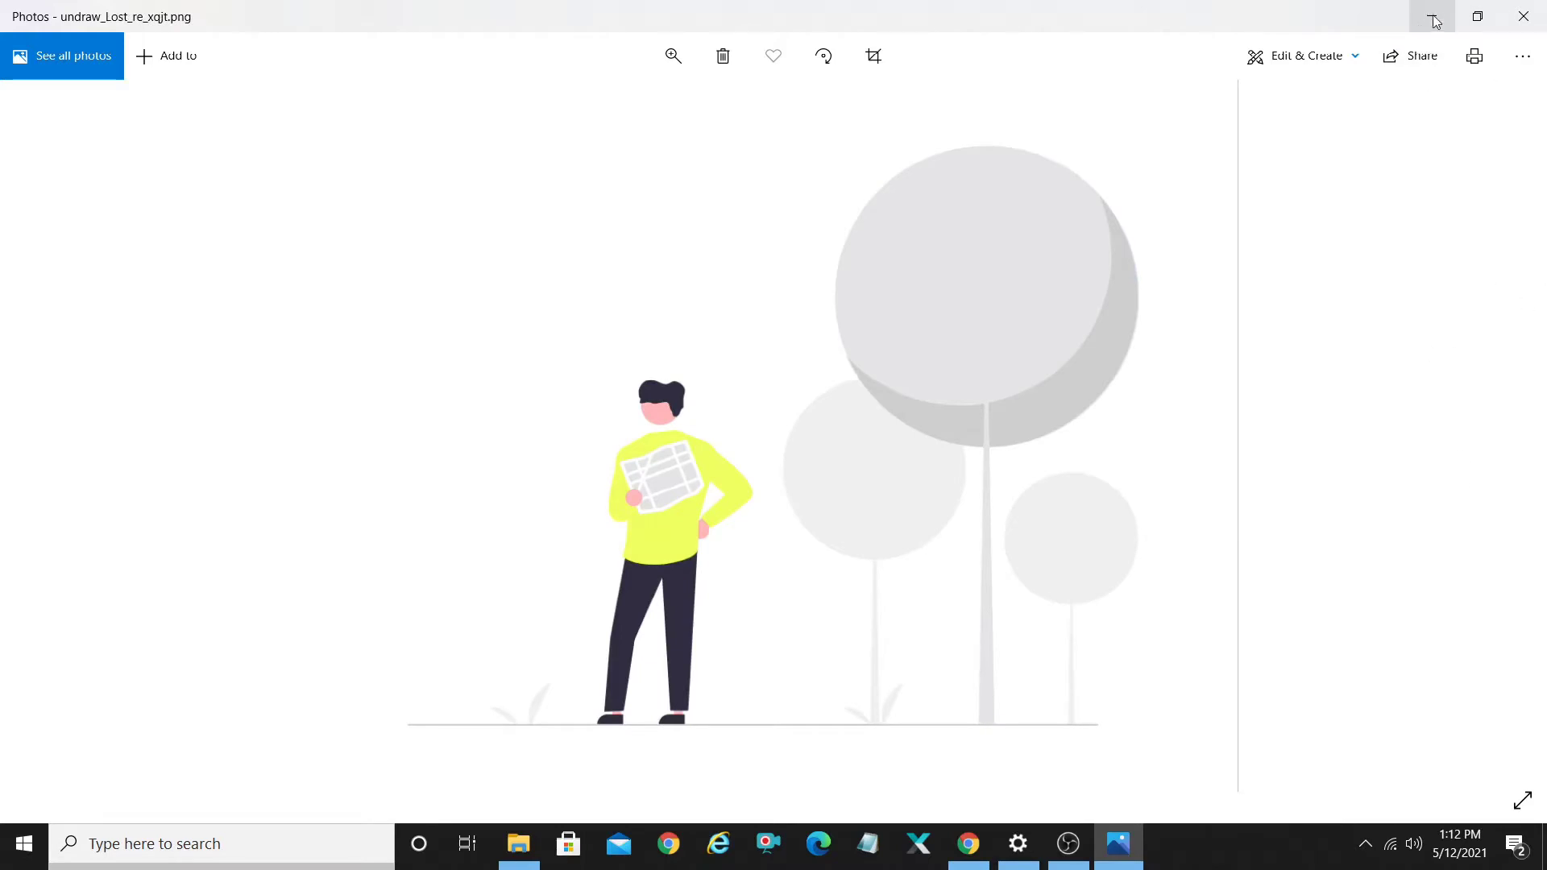
left_click(986, 844)
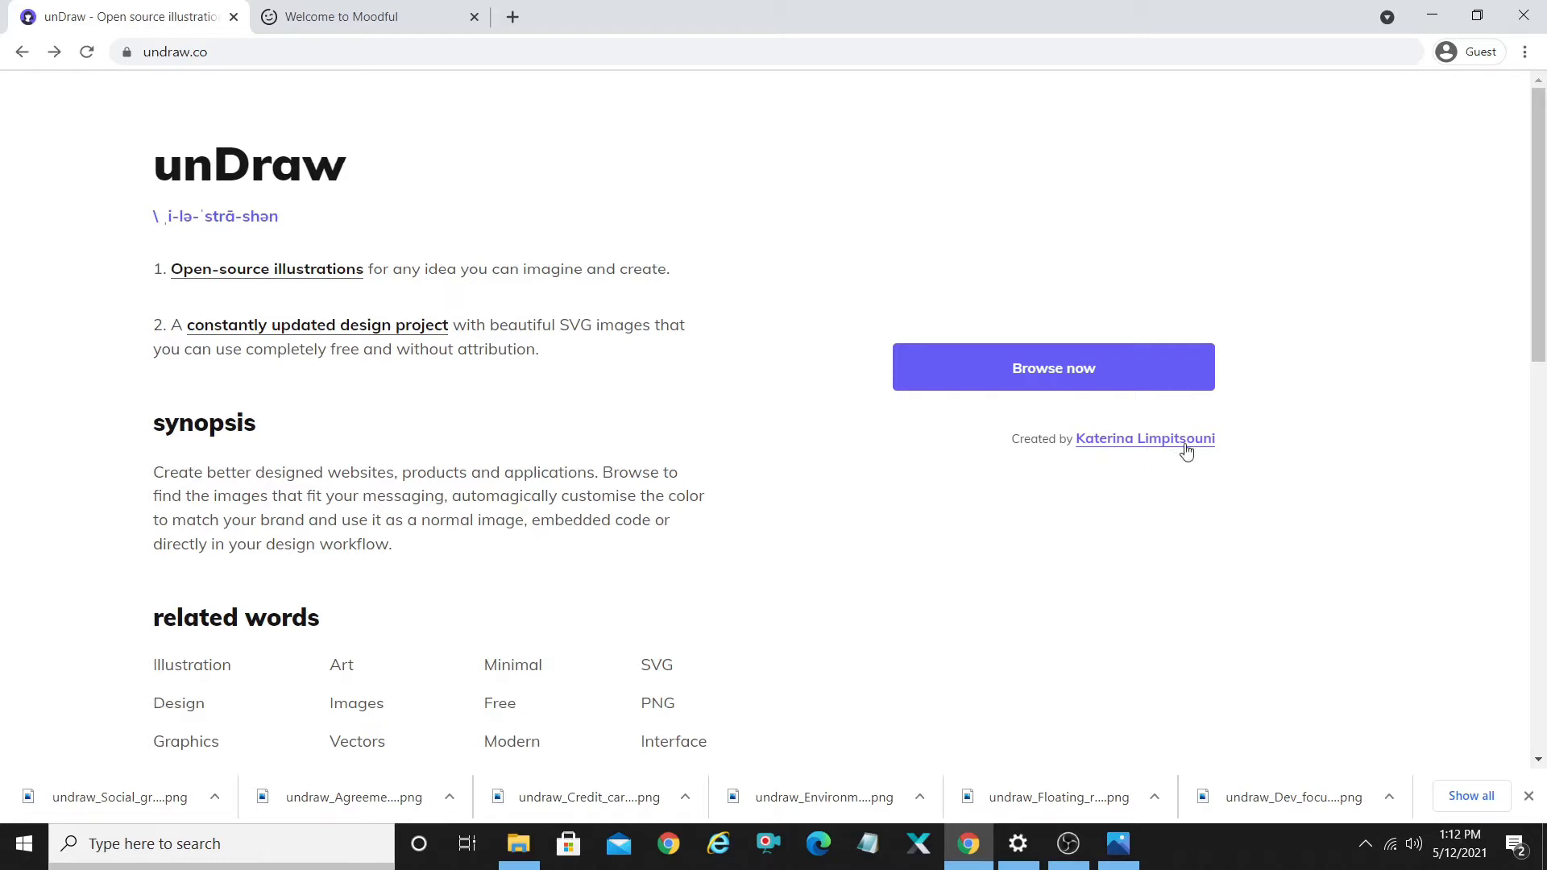
- Open the illustrations gallery and preview the Growth analytics download options
left_click(1107, 371)
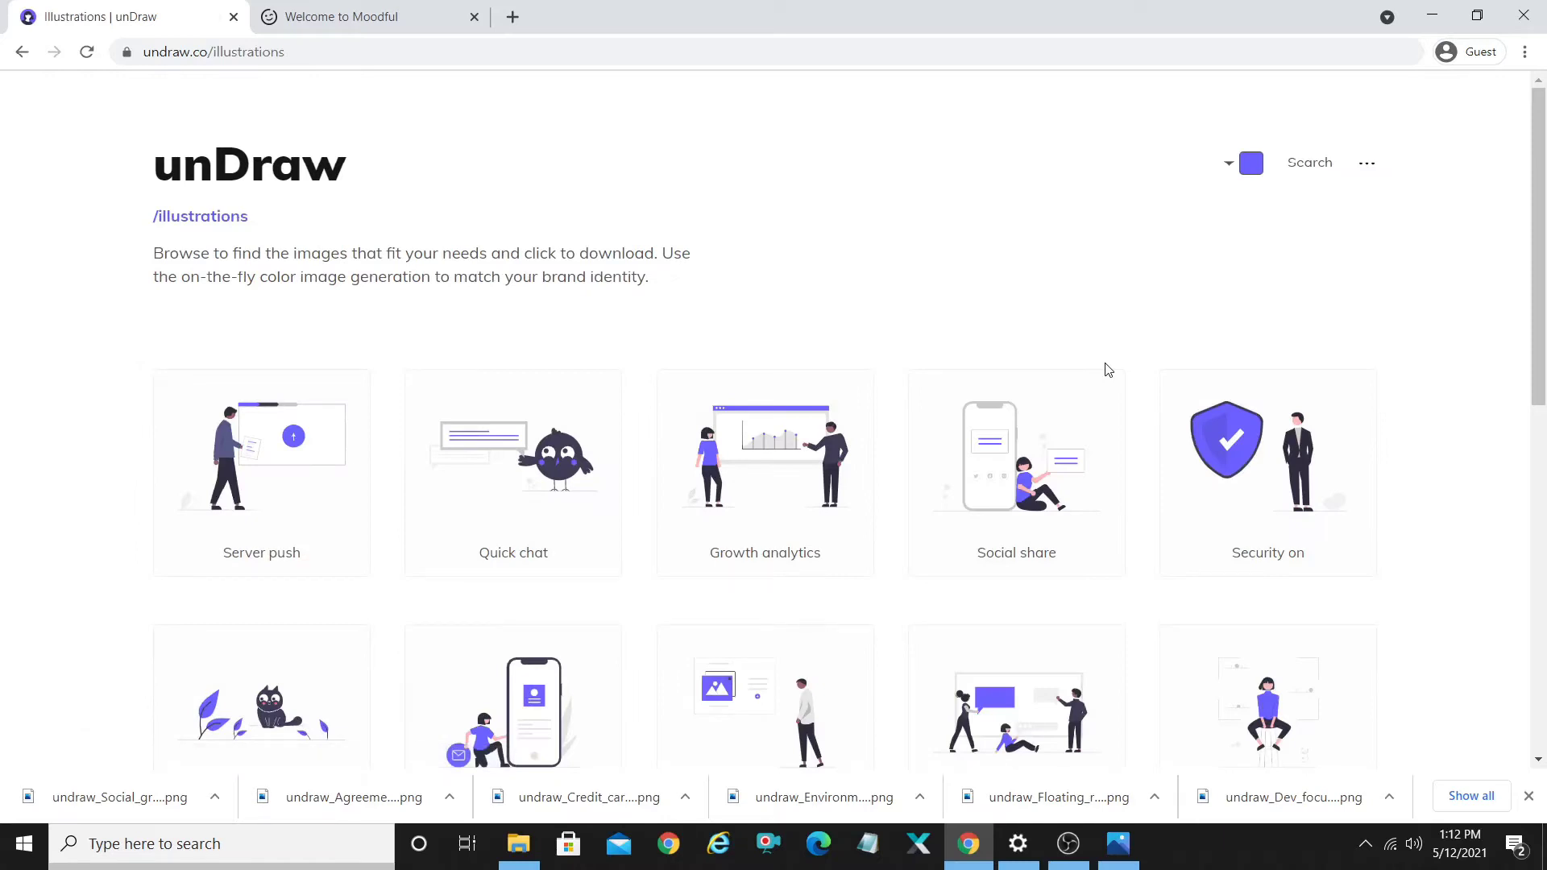
mouse_move(1541, 196)
left_mouse_down()
mouse_move(1544, 466)
mouse_move(1538, 201)
left_mouse_up()
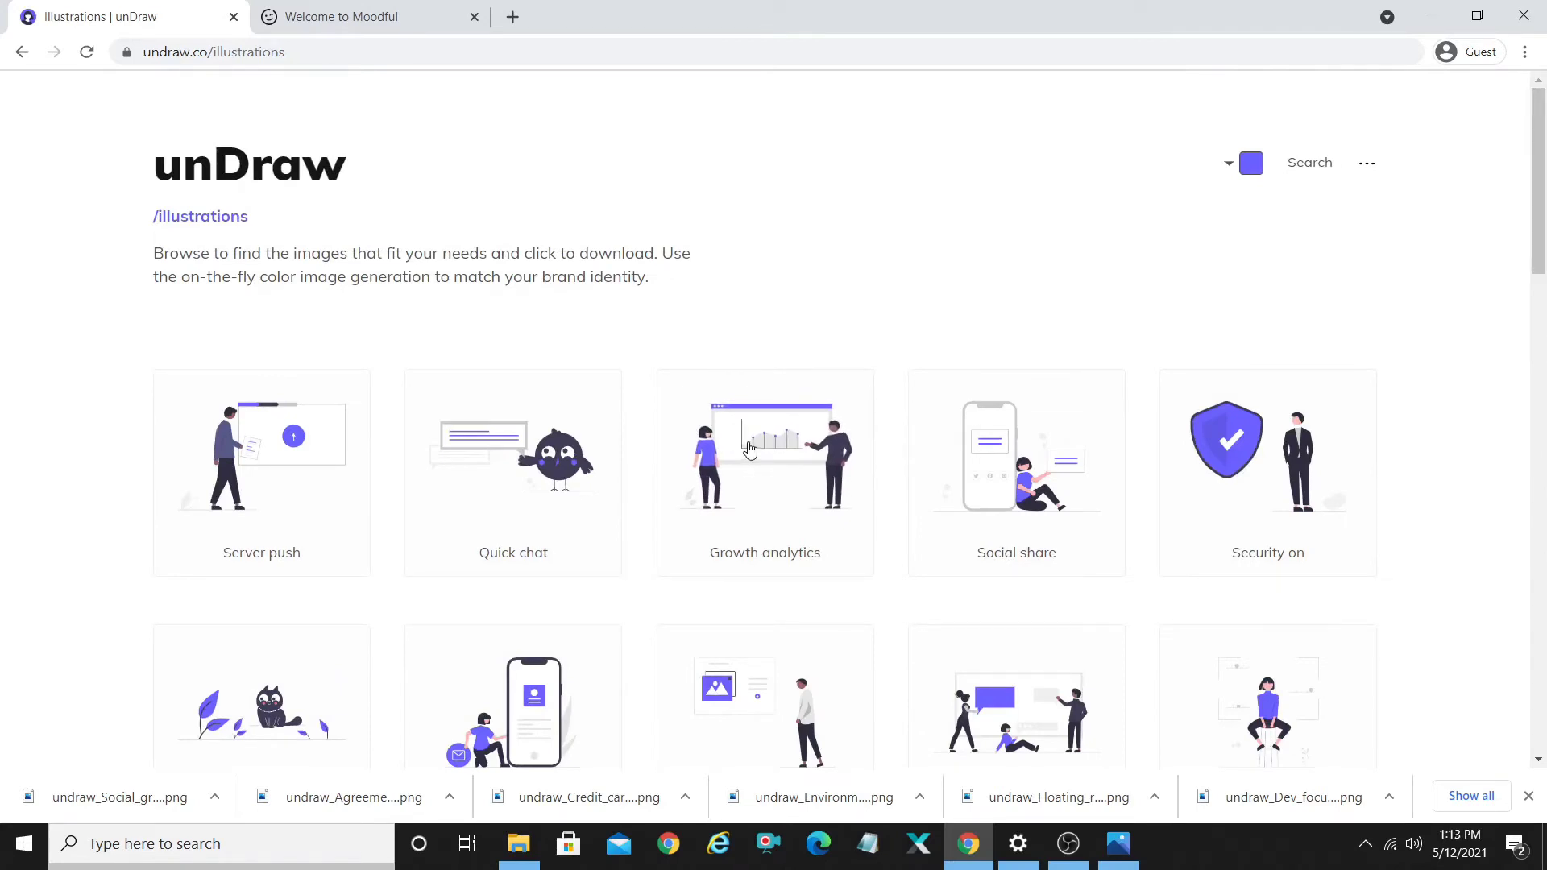
left_click(748, 445)
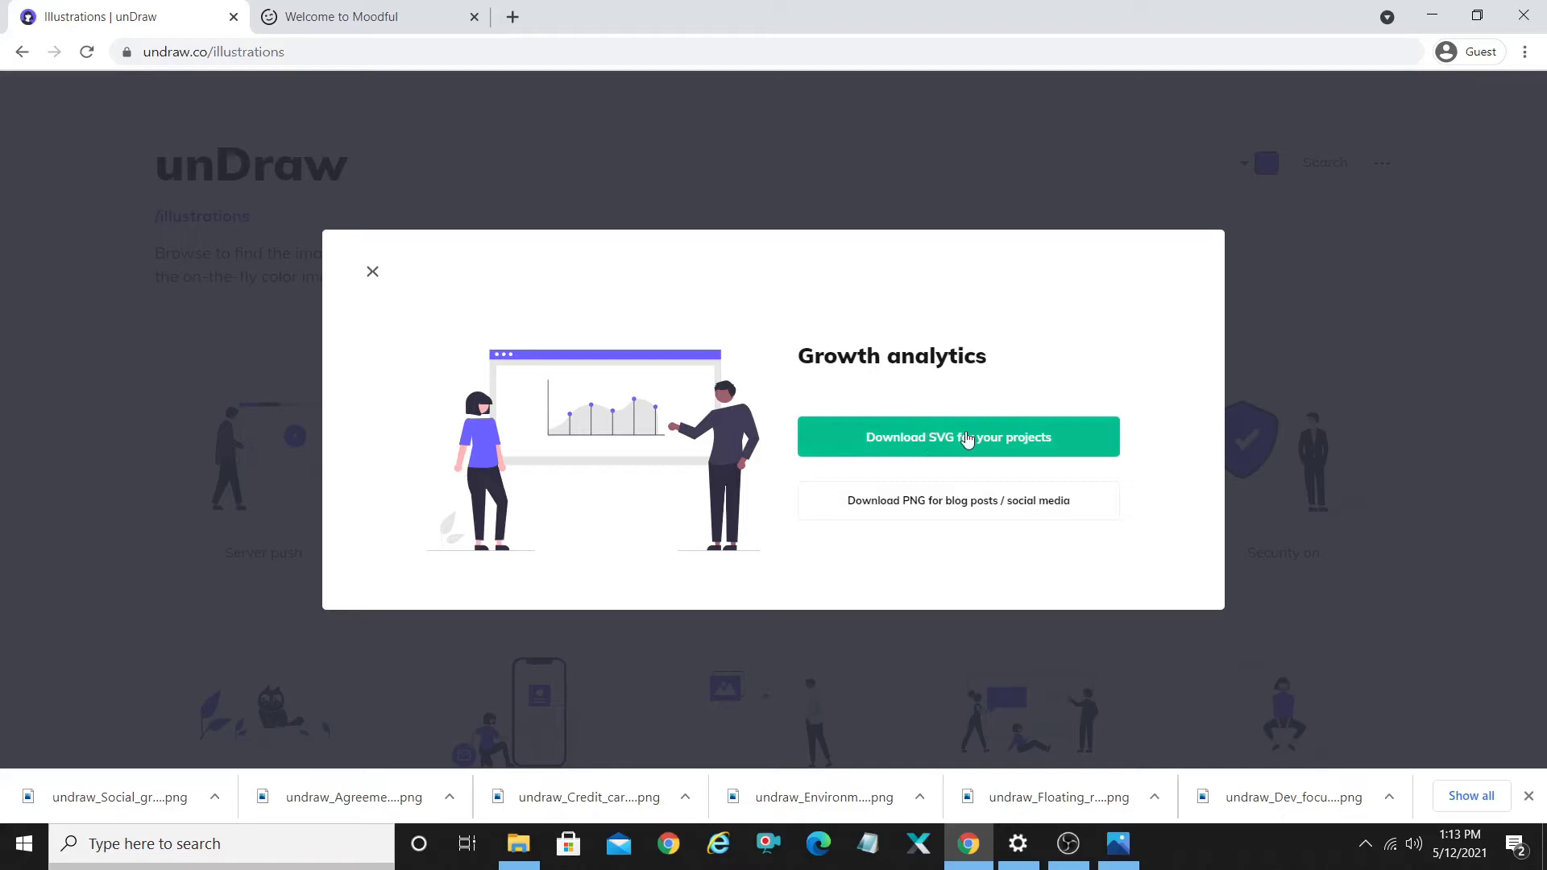
left_click(1342, 371)
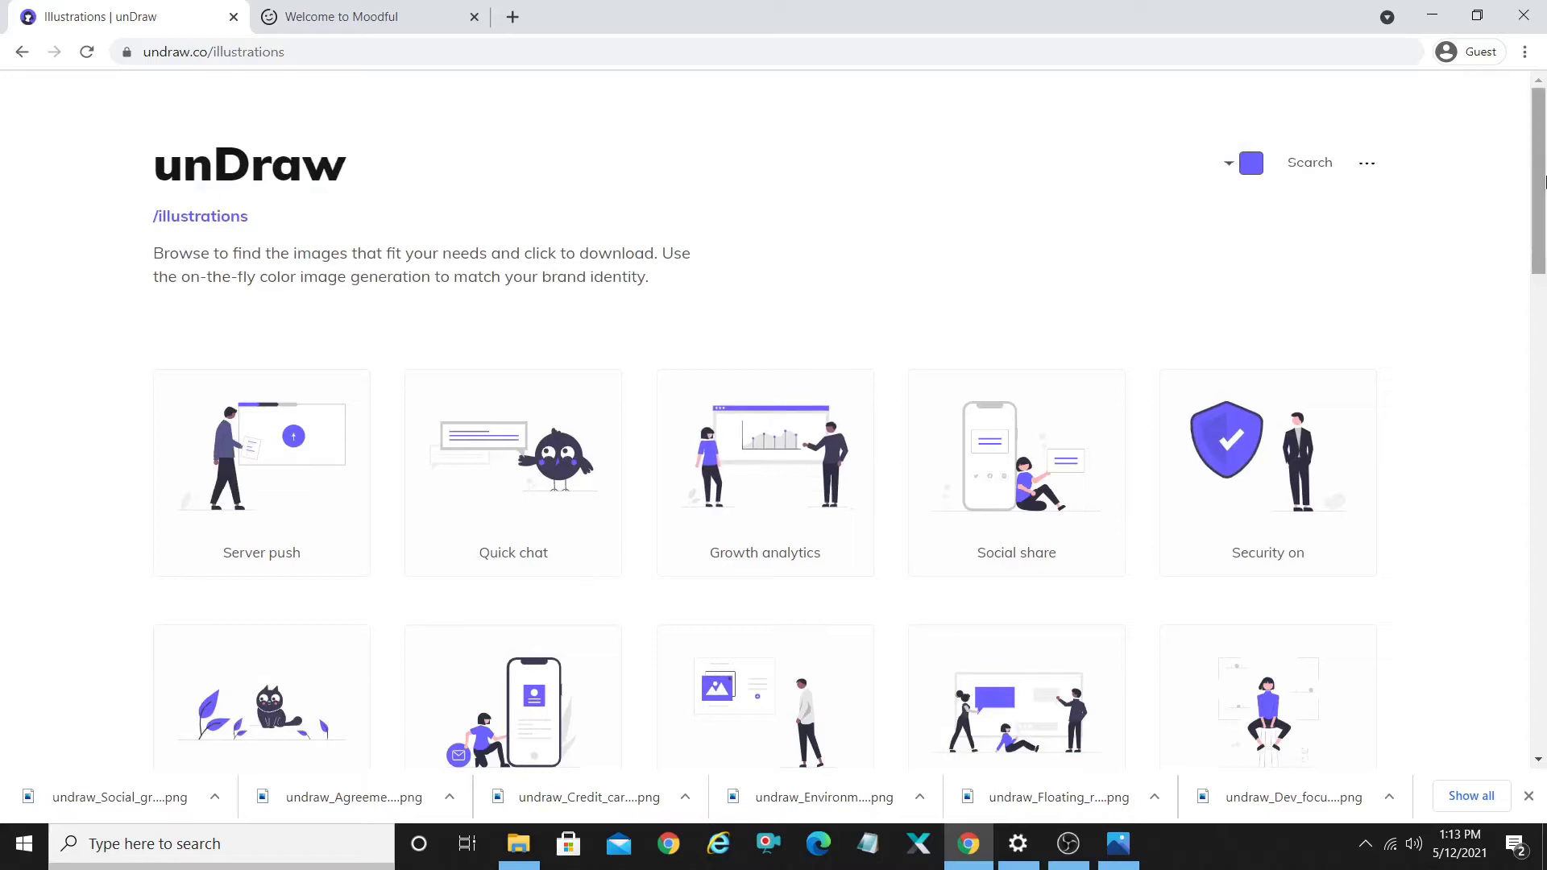
- Scroll down the gallery and preview the Investing illustration's download options
left_click_drag(1526, 198, 1465, 356)
scroll(1451, 357, "down", 5)
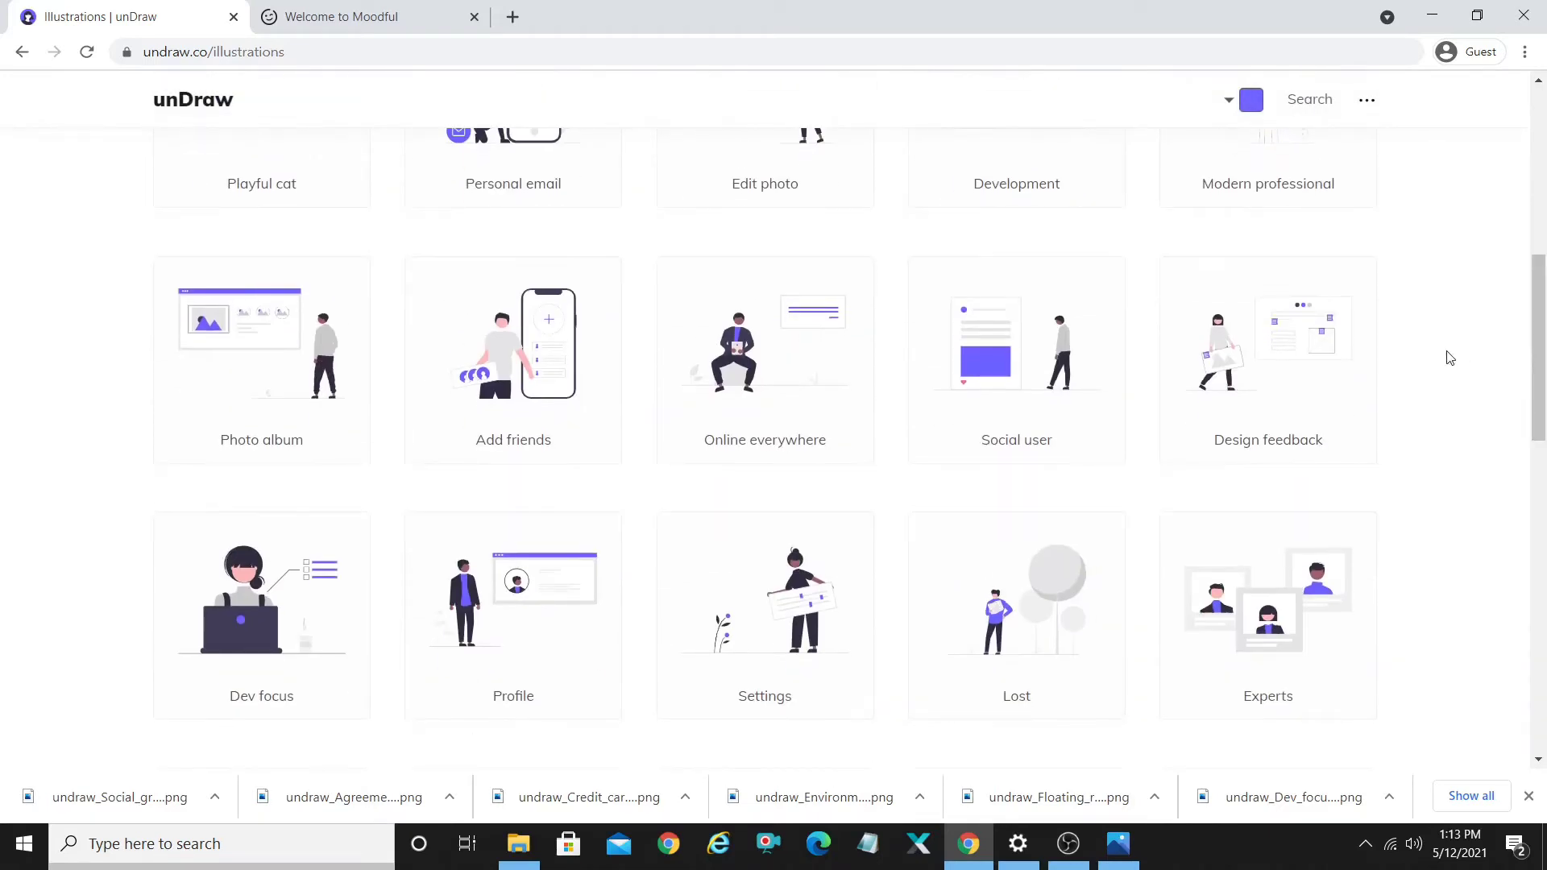
scroll(1451, 357, "down", 10)
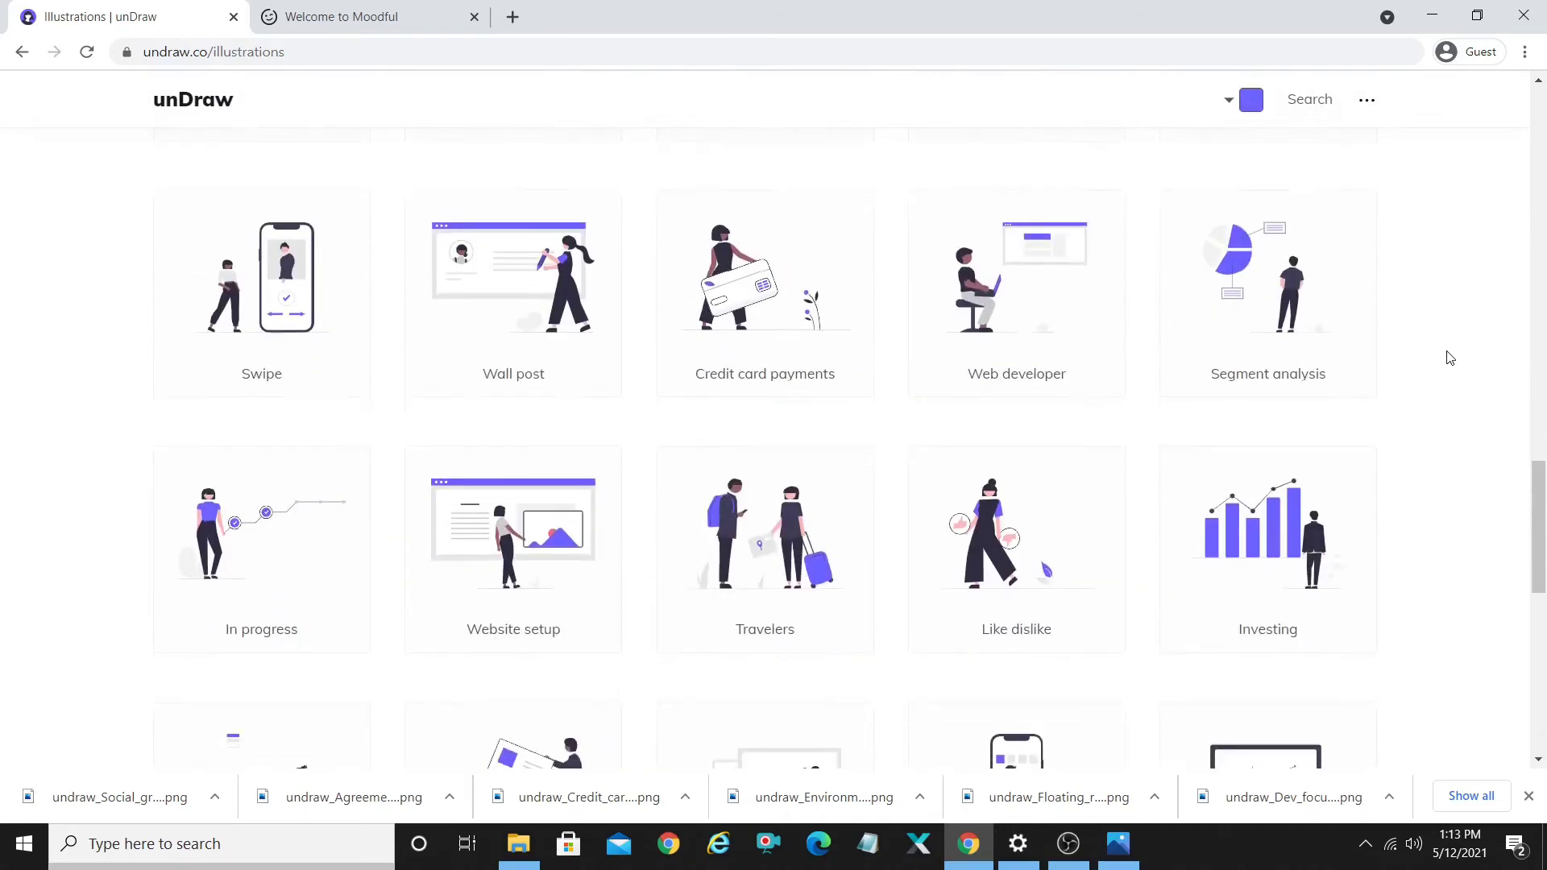
left_click(1259, 541)
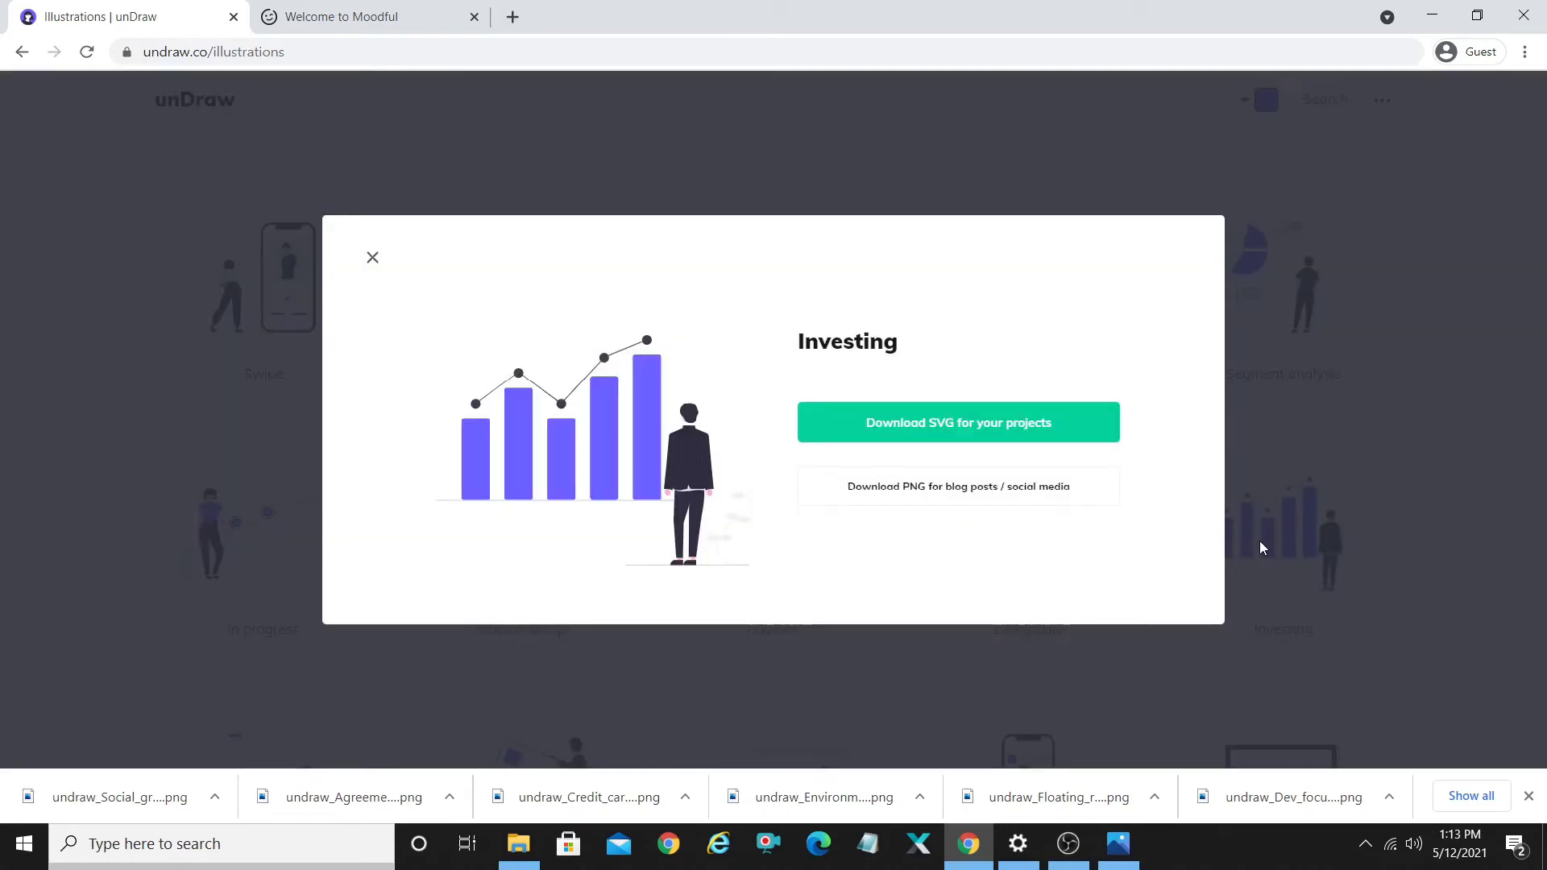
left_click(373, 259)
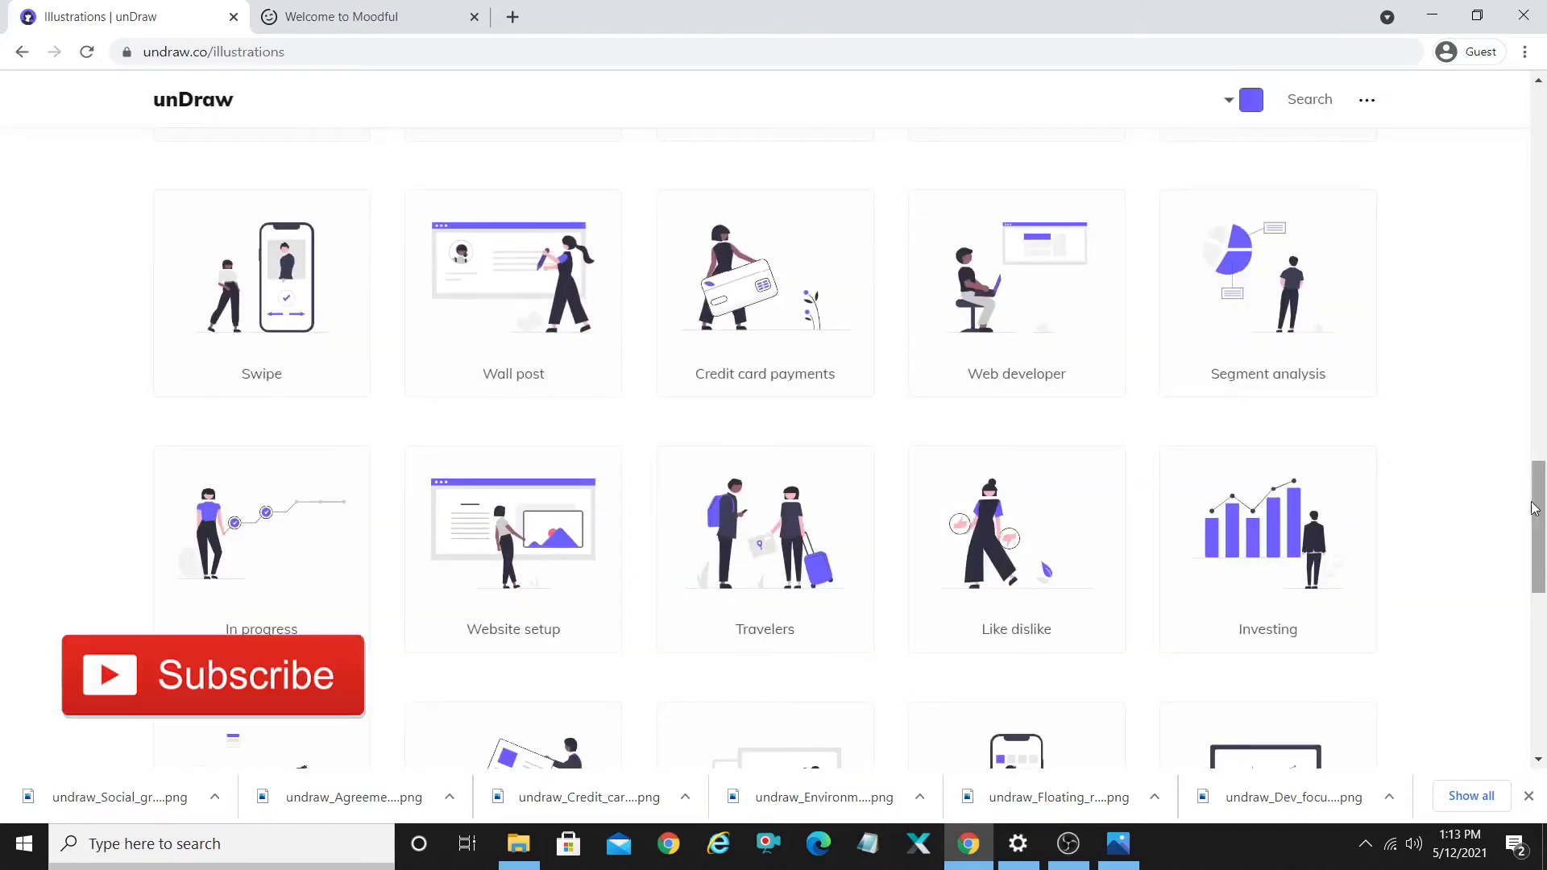
- Preview the Dashboard illustration's download options, then scroll further through the gallery
scroll(166, 477, "down", 2)
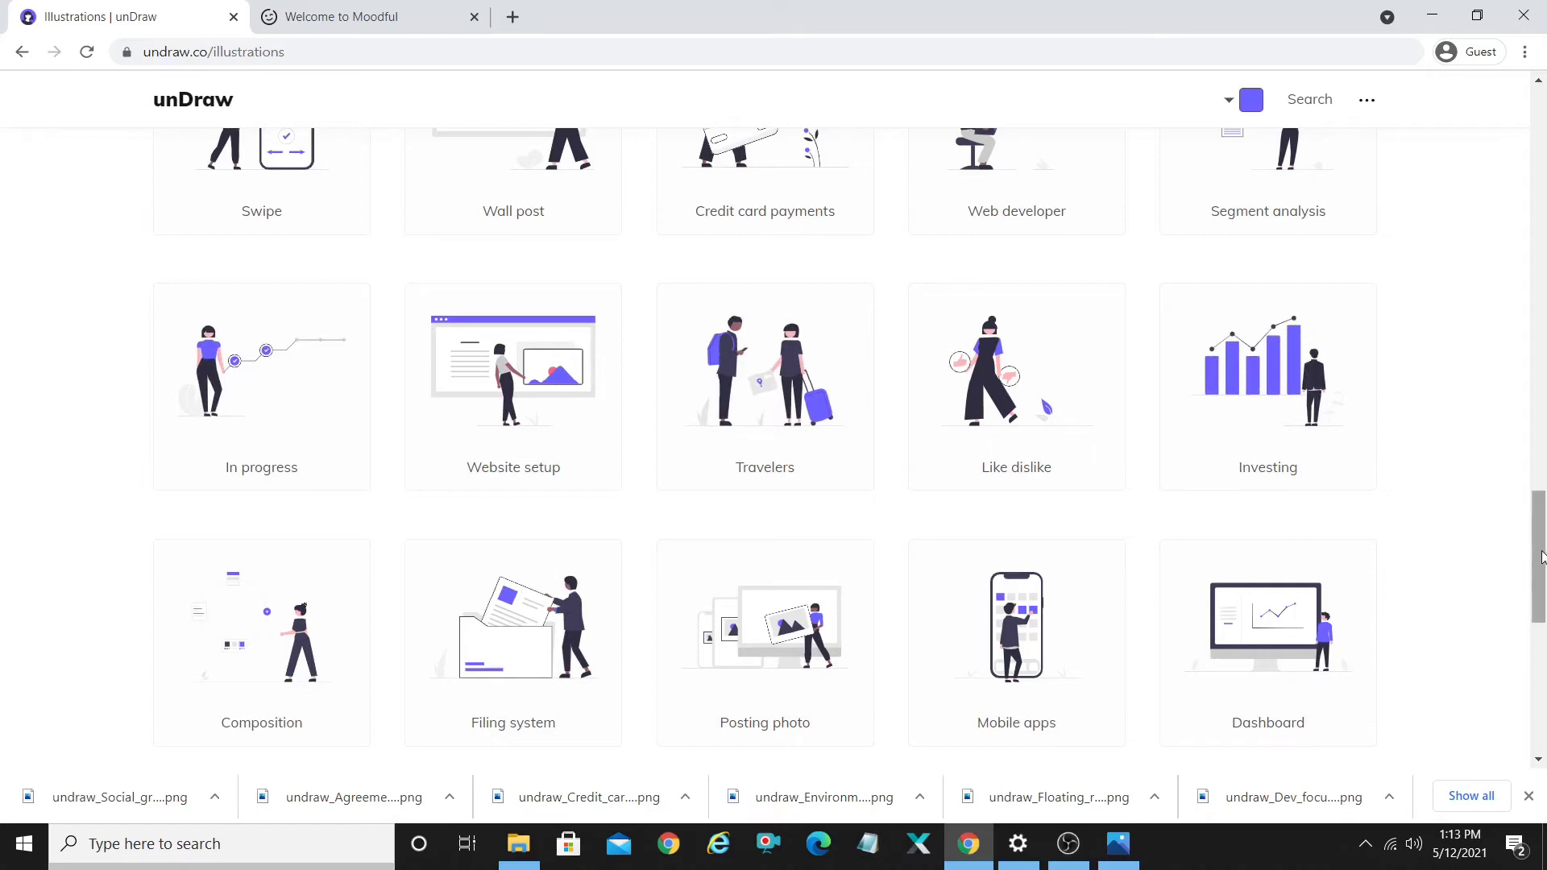
scroll(1260, 432, "down", 3)
left_click(1260, 432)
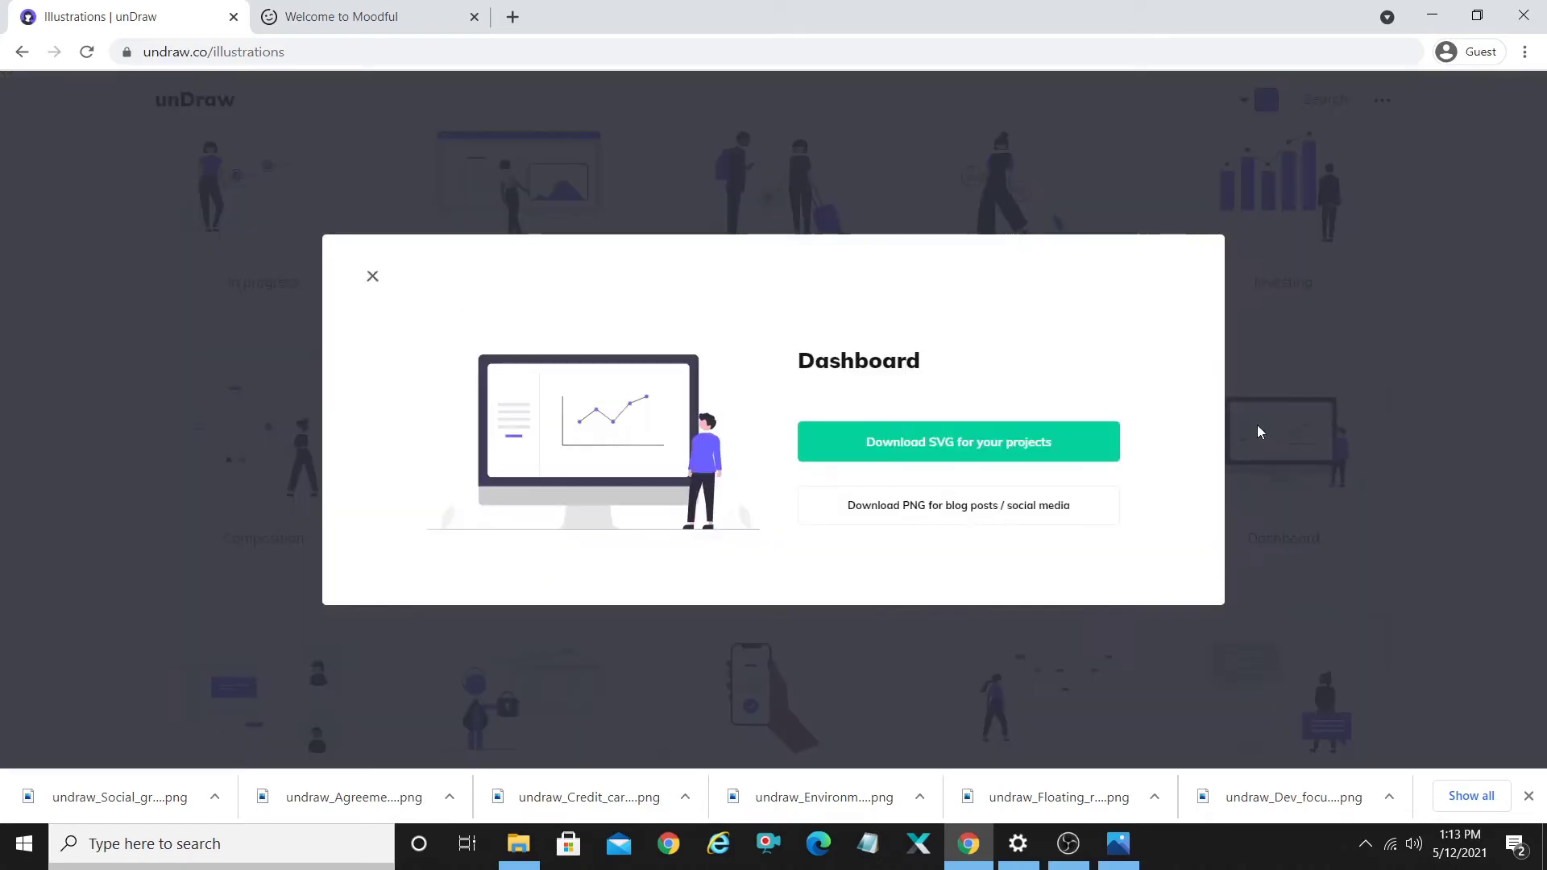
left_click(1329, 278)
left_click_drag(1545, 539, 1544, 216)
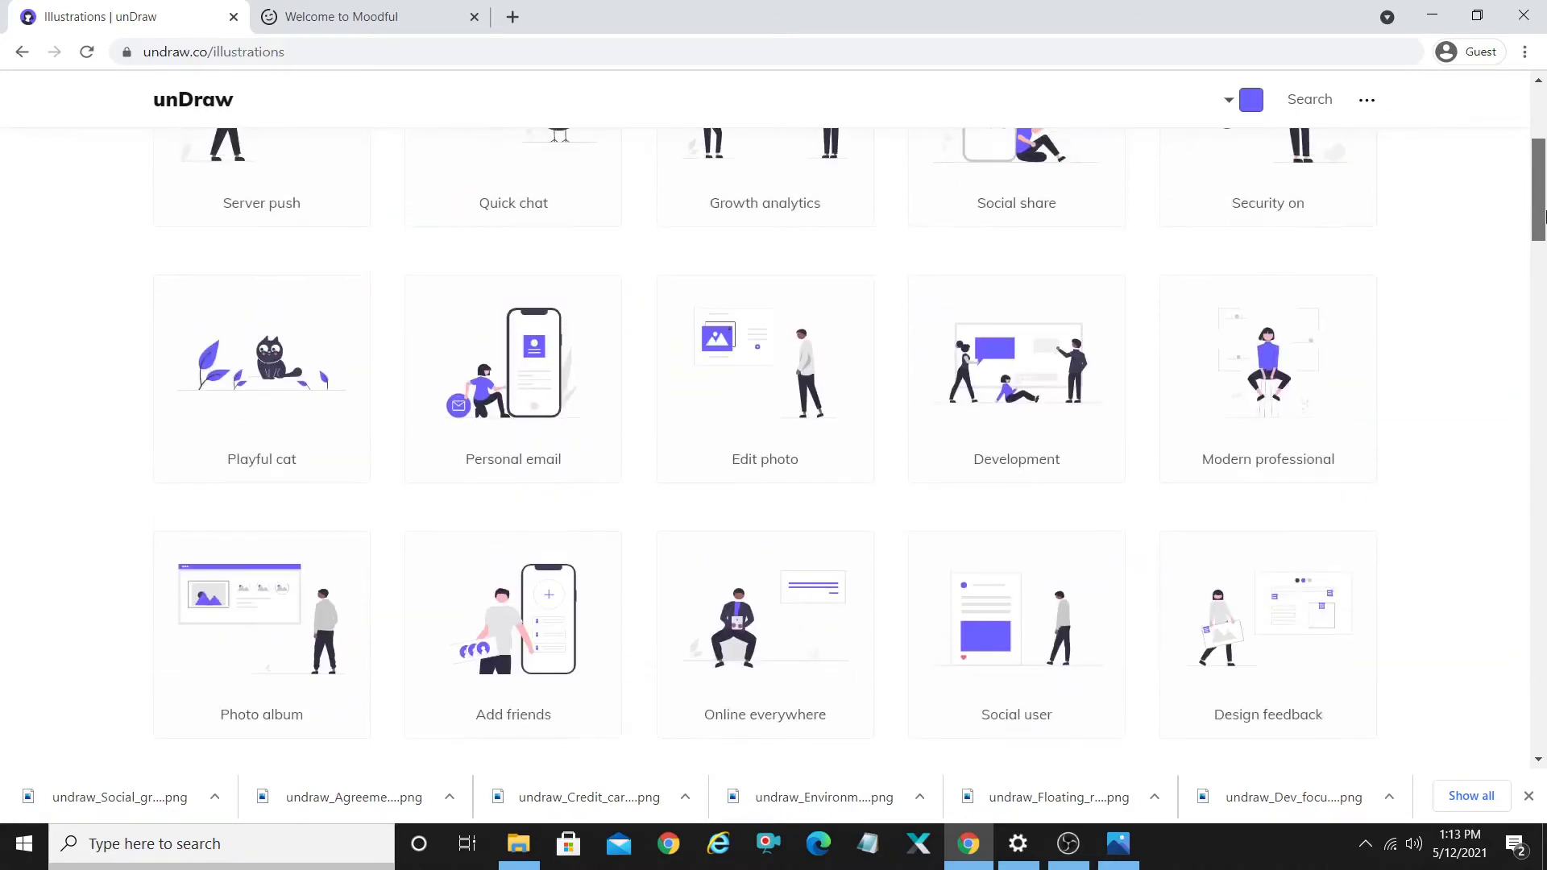
left_click(269, 386)
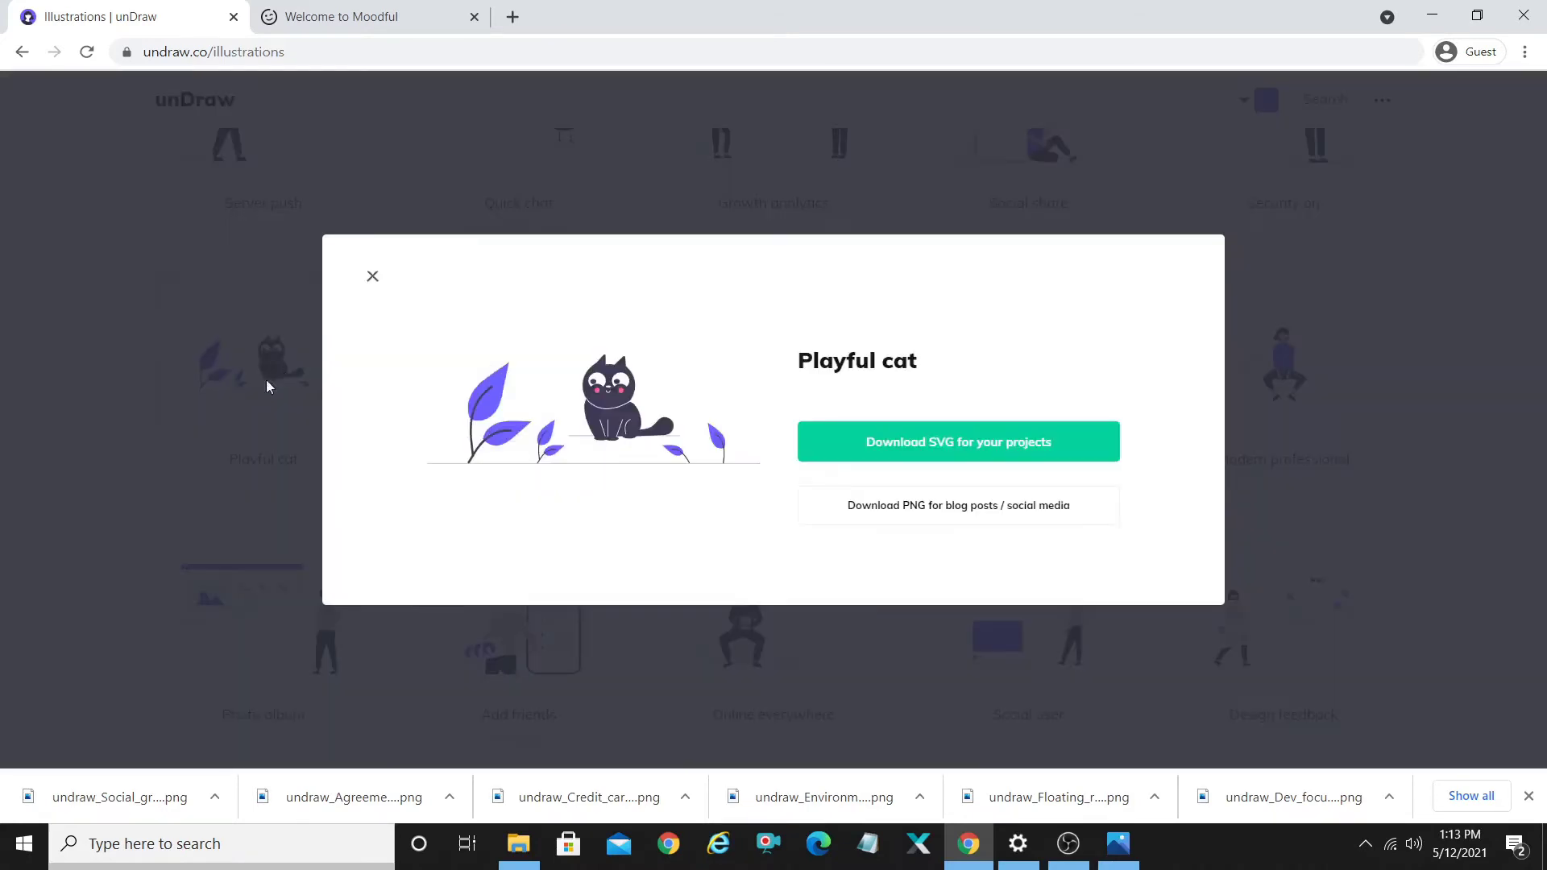
left_click(1350, 302)
left_click_drag(1544, 233, 1543, 757)
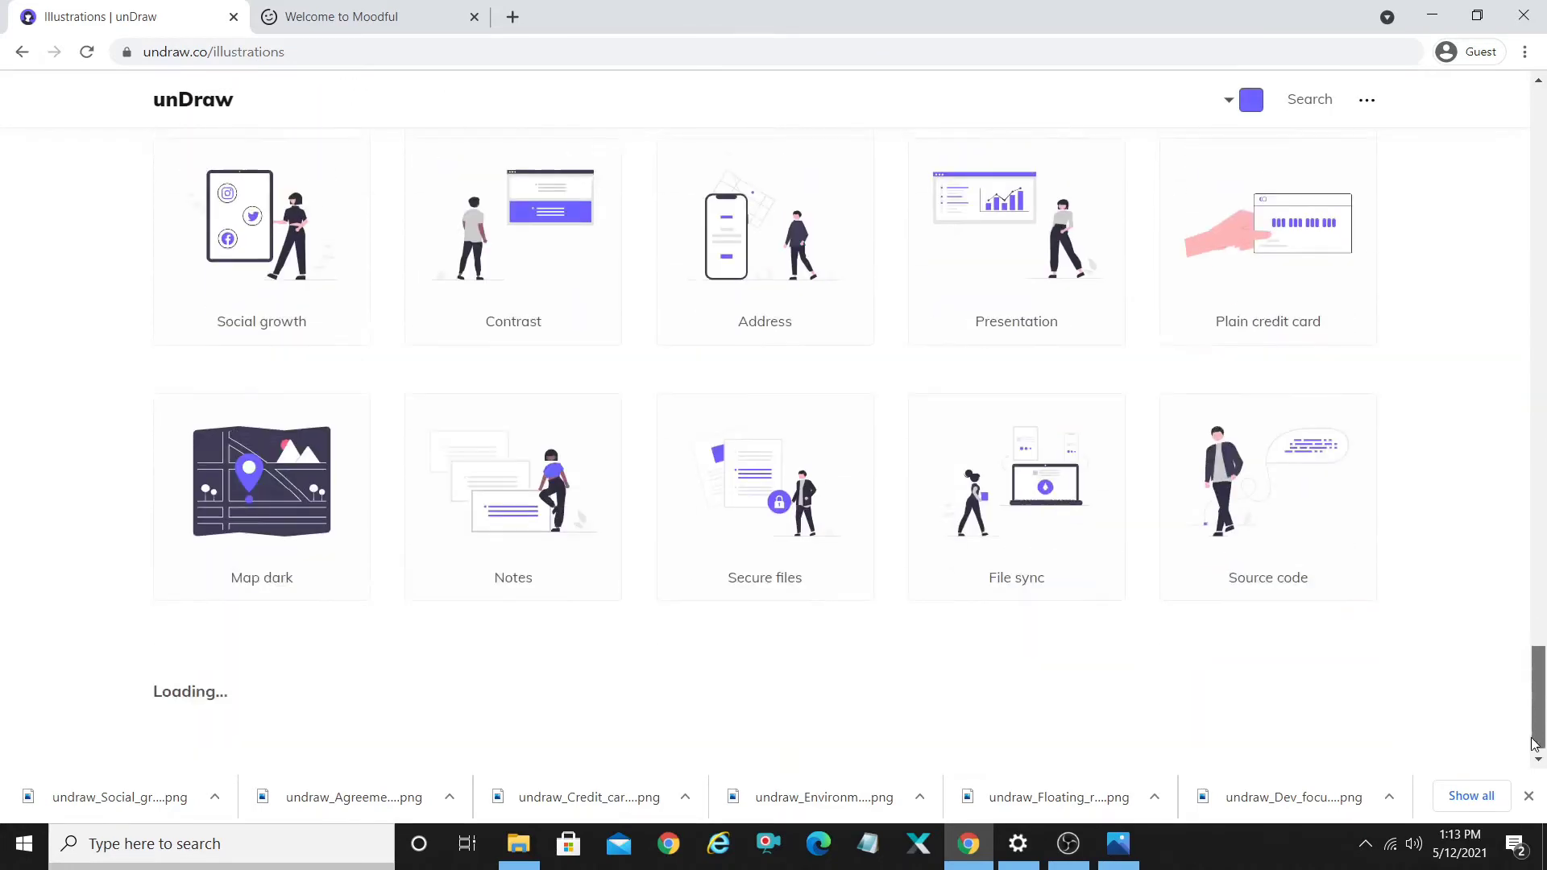
left_click(277, 512)
left_click(1351, 293)
left_click_drag(1544, 570, 1543, 636)
scroll(1182, 214, "down", 2)
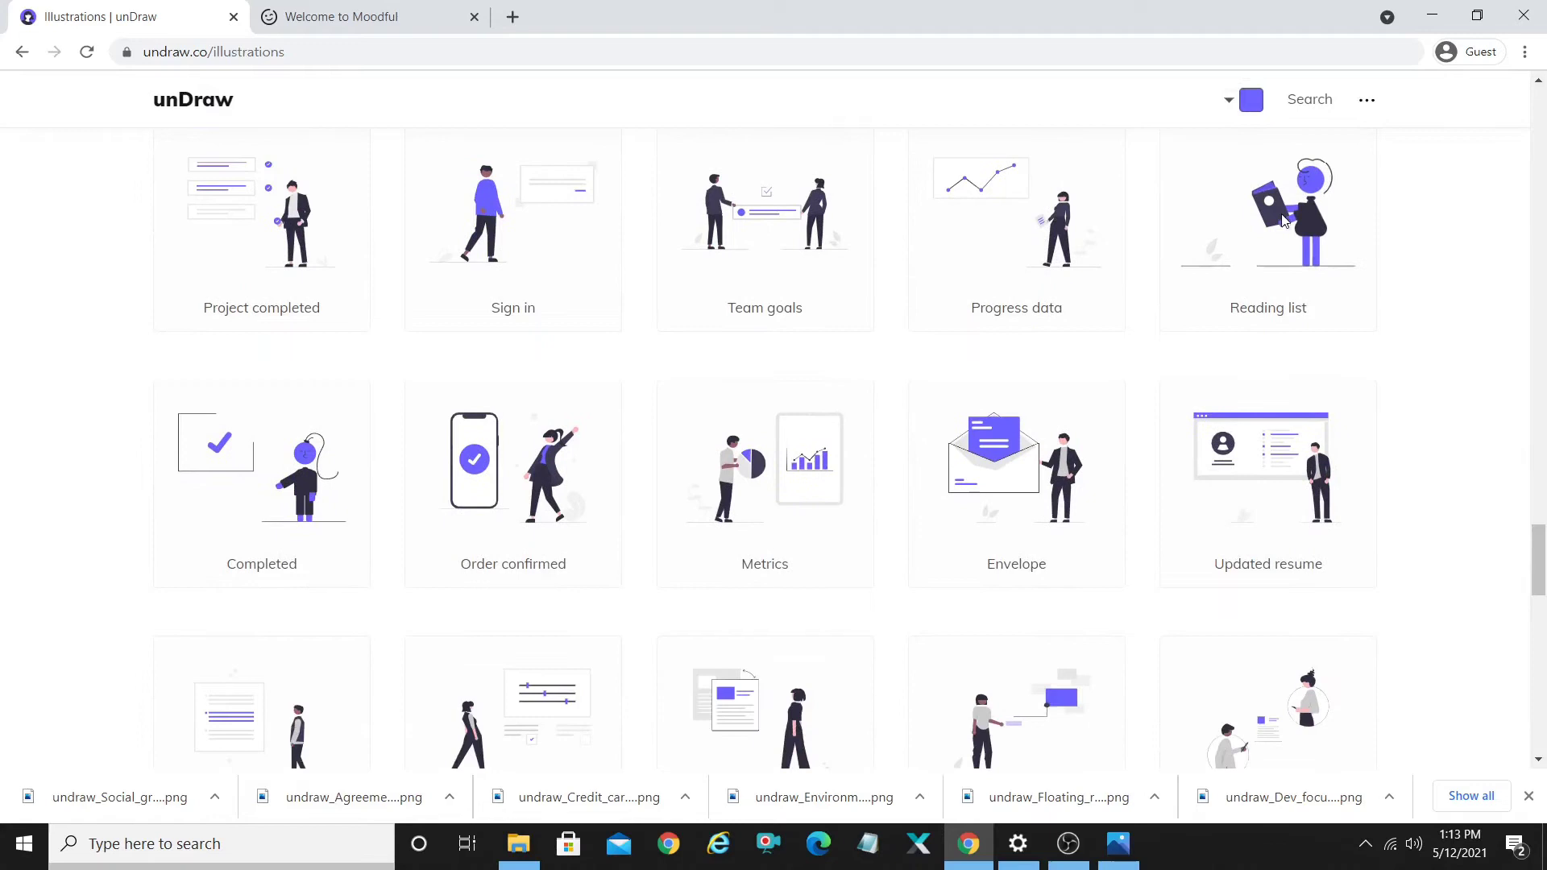
left_click(1284, 221)
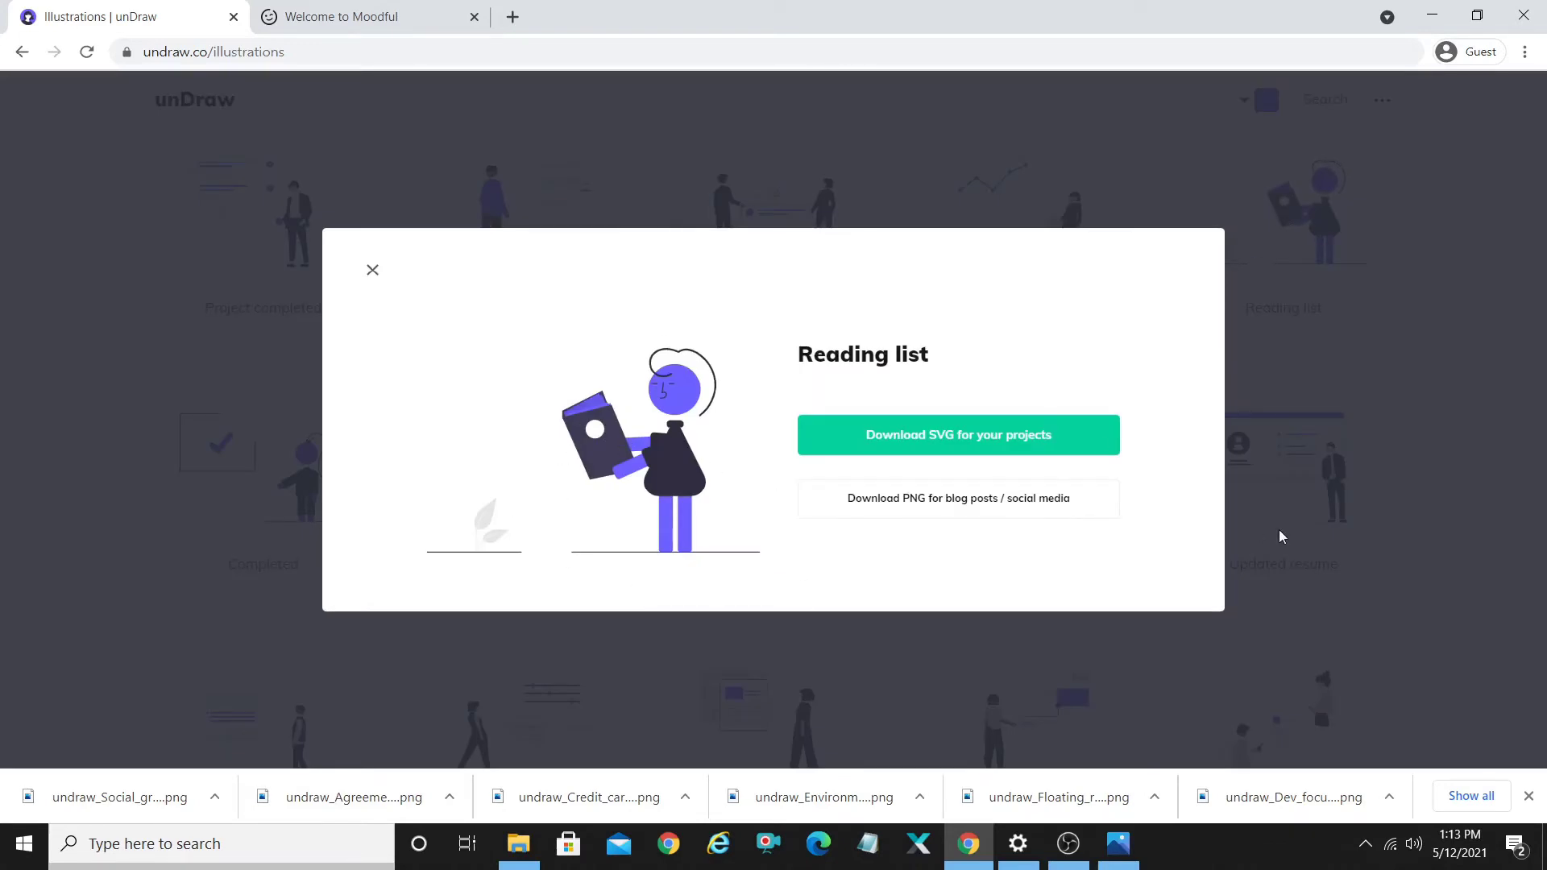
left_click(1301, 428)
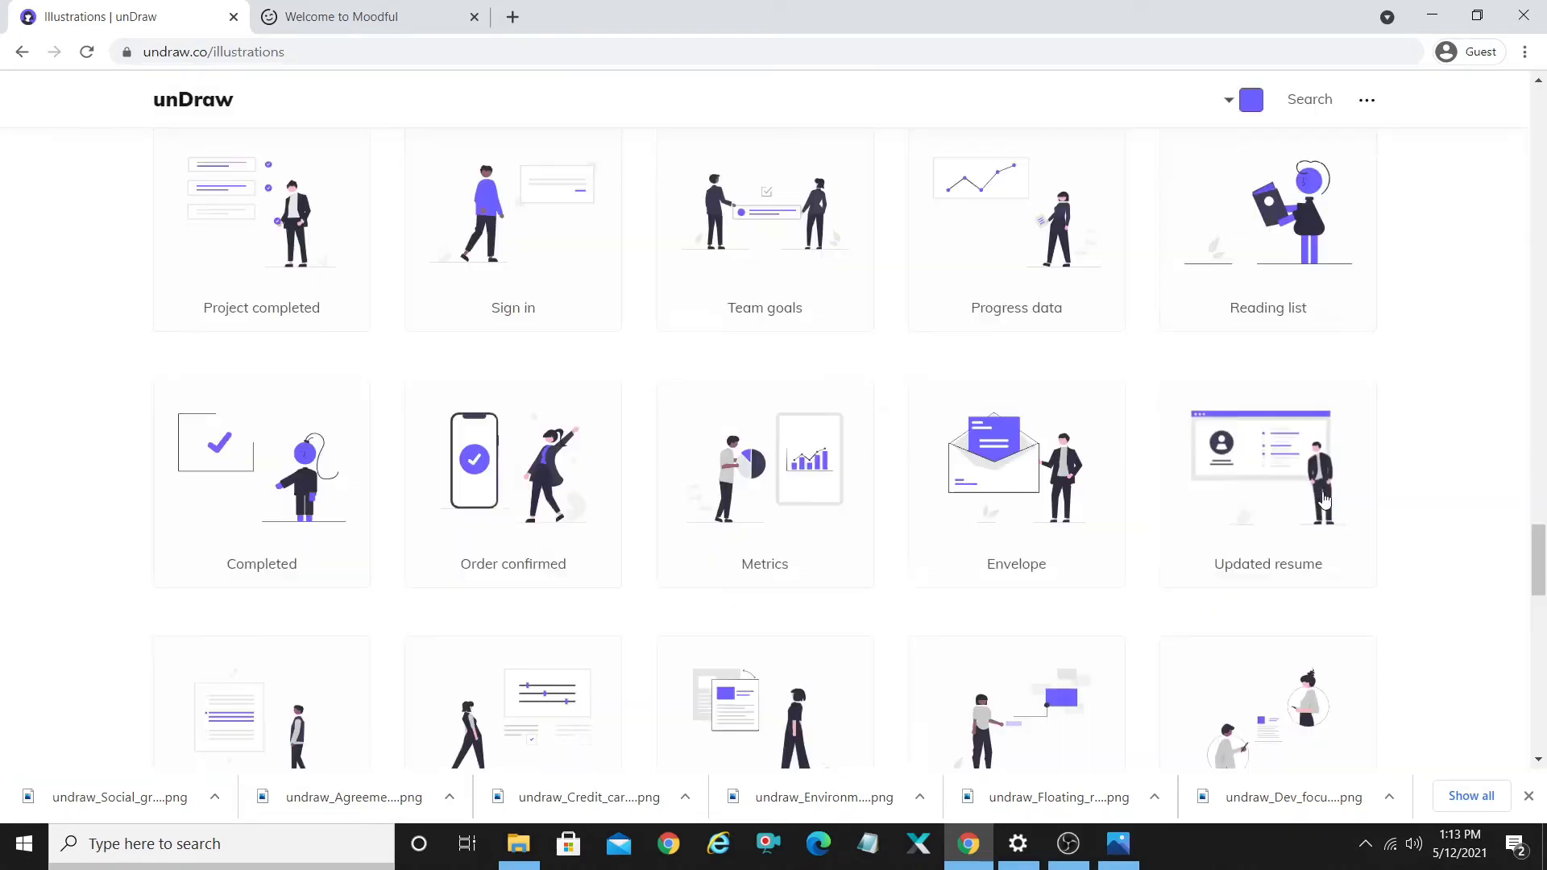
left_click(1279, 486)
left_click(1385, 376)
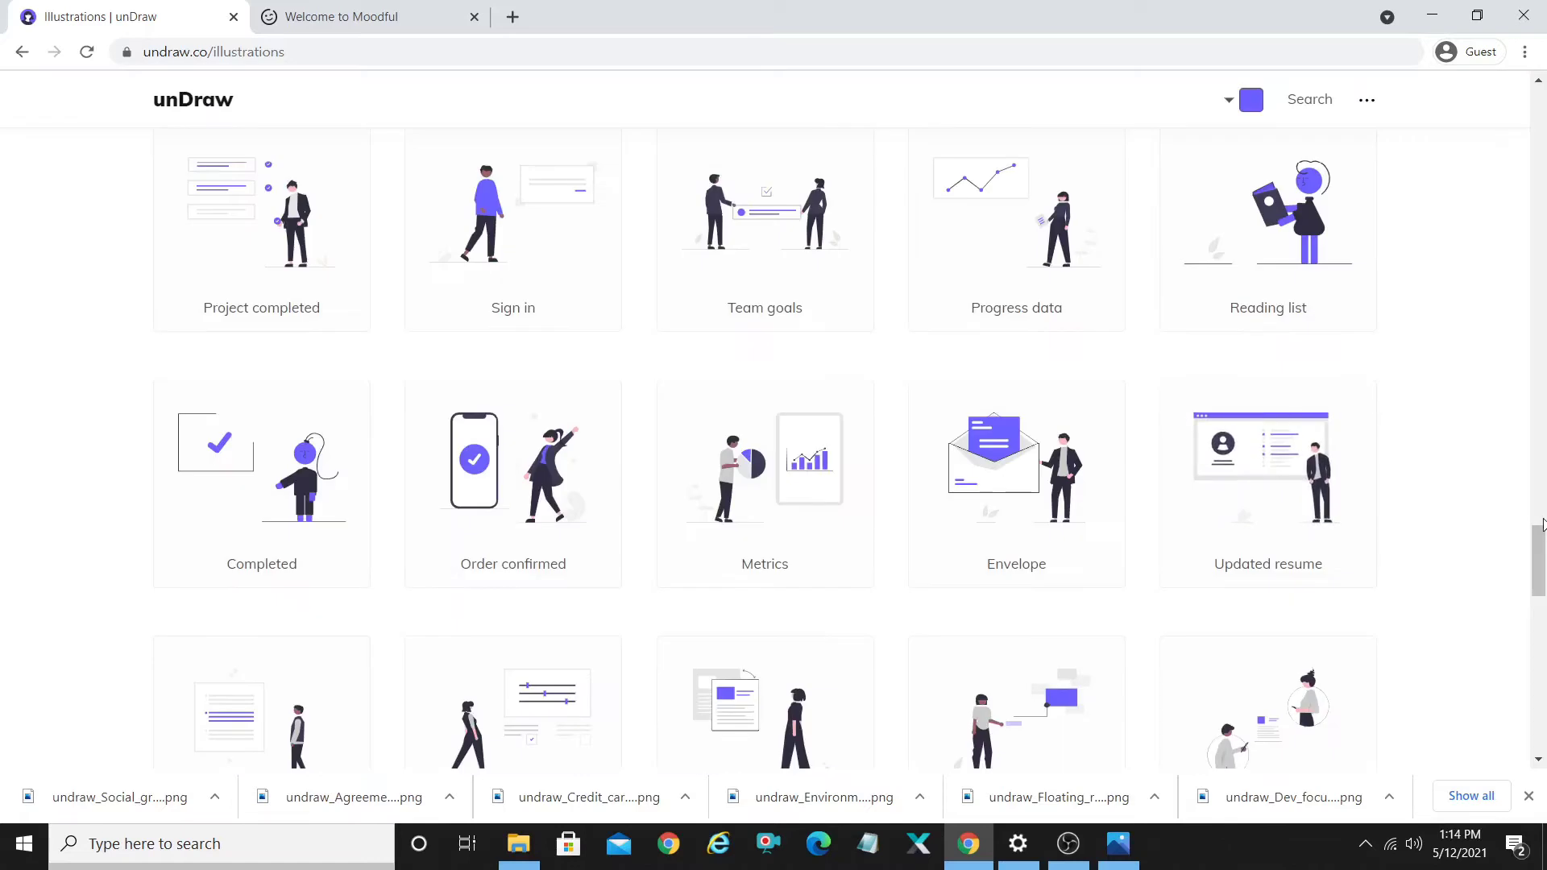
scroll(132, 404, "down", 1)
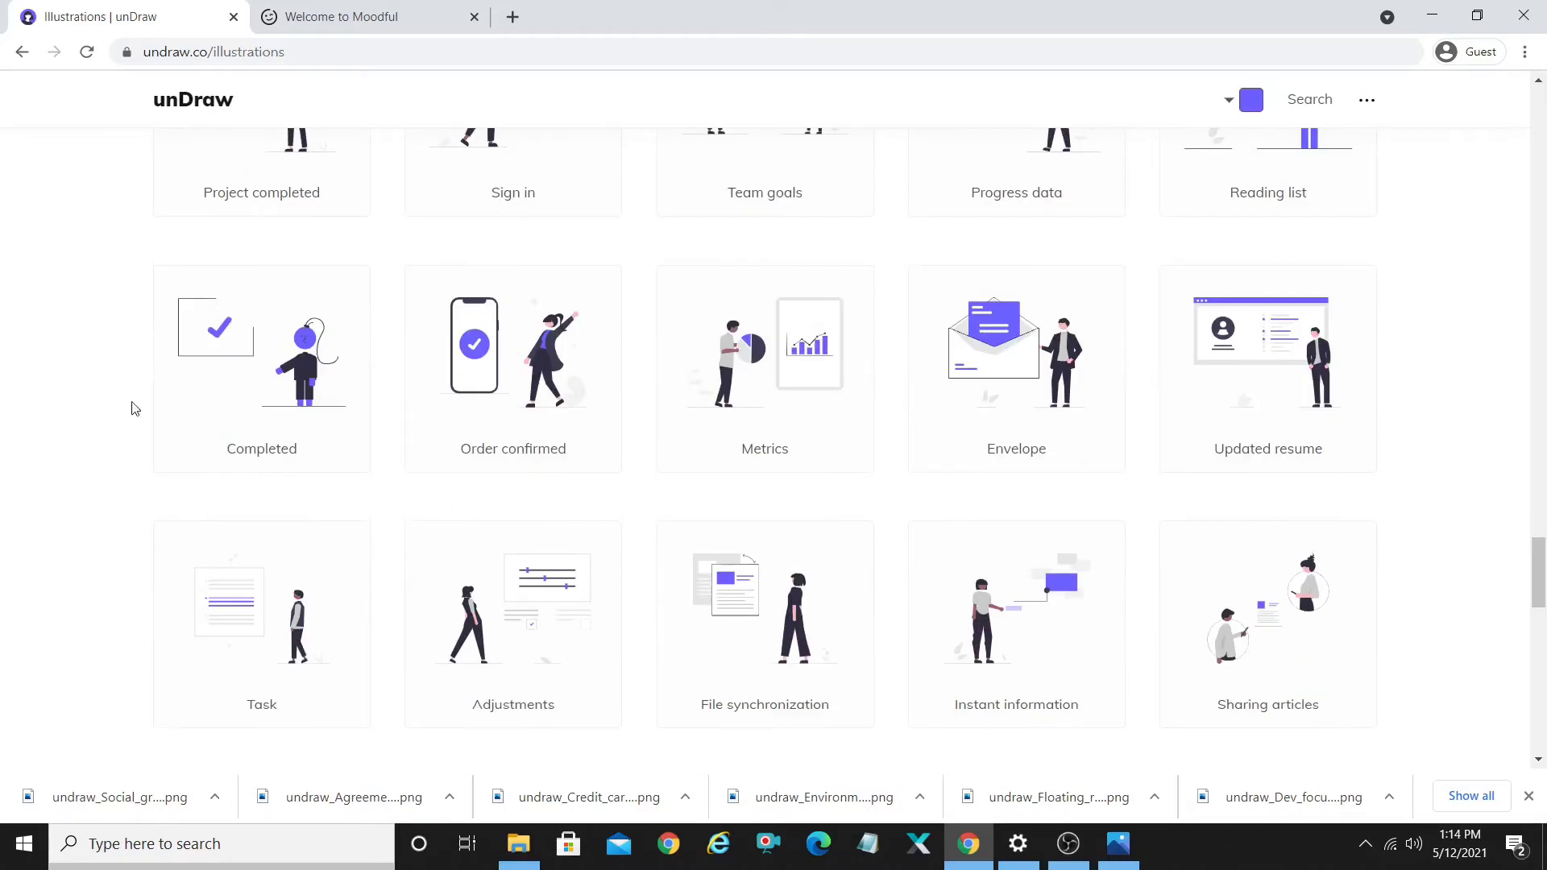
left_click(265, 370)
left_click(1305, 438)
left_click_drag(1541, 558, 1367, 158)
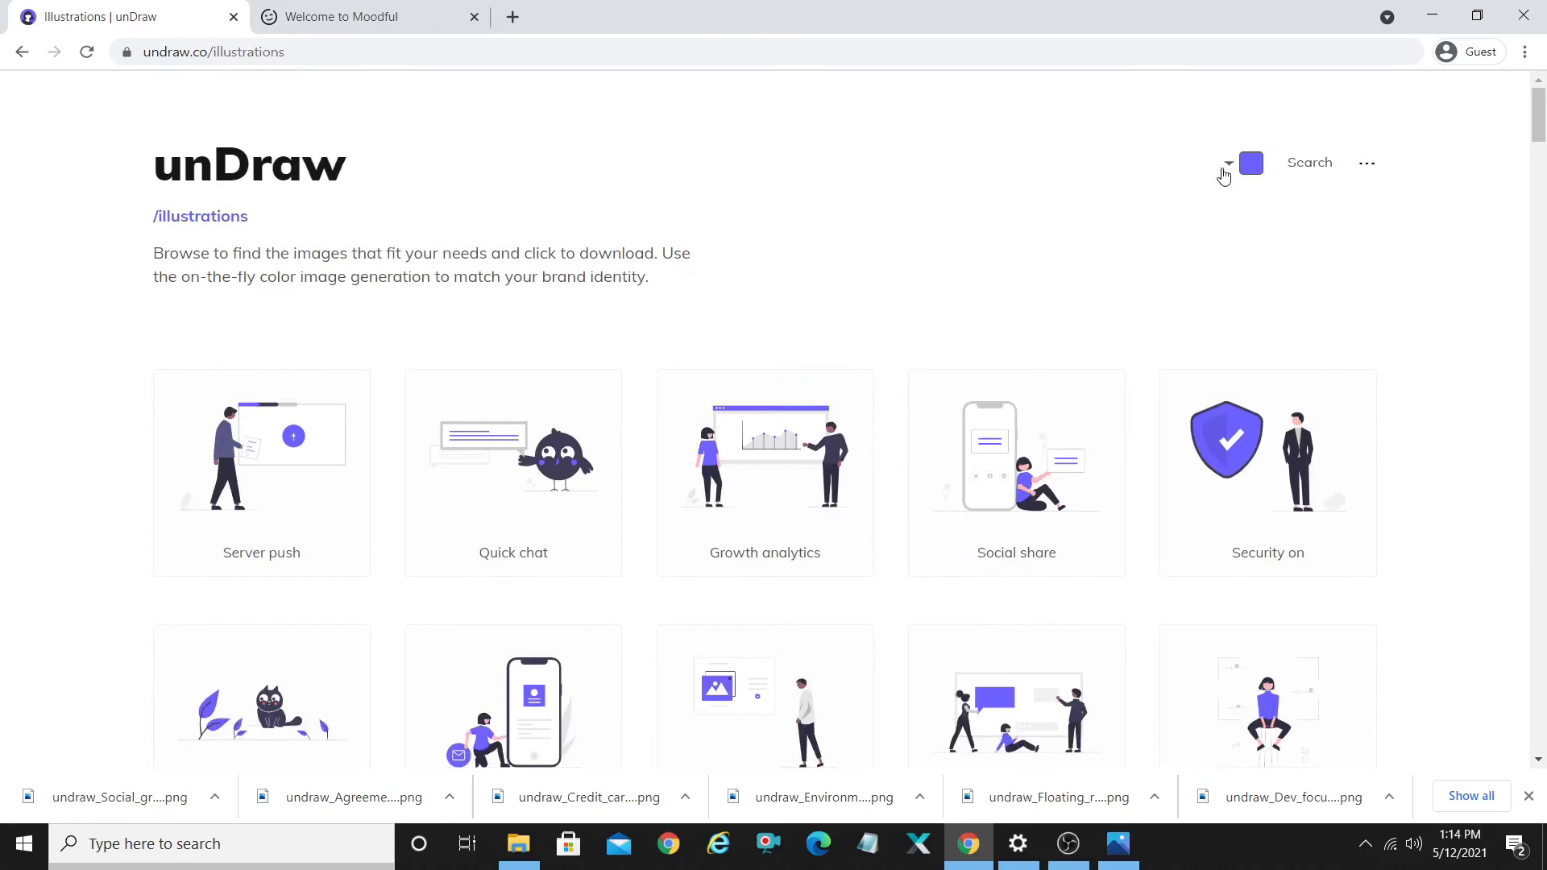
- Set the illustration accent colour to green #0FA40B with the colour picker
left_click(1228, 165)
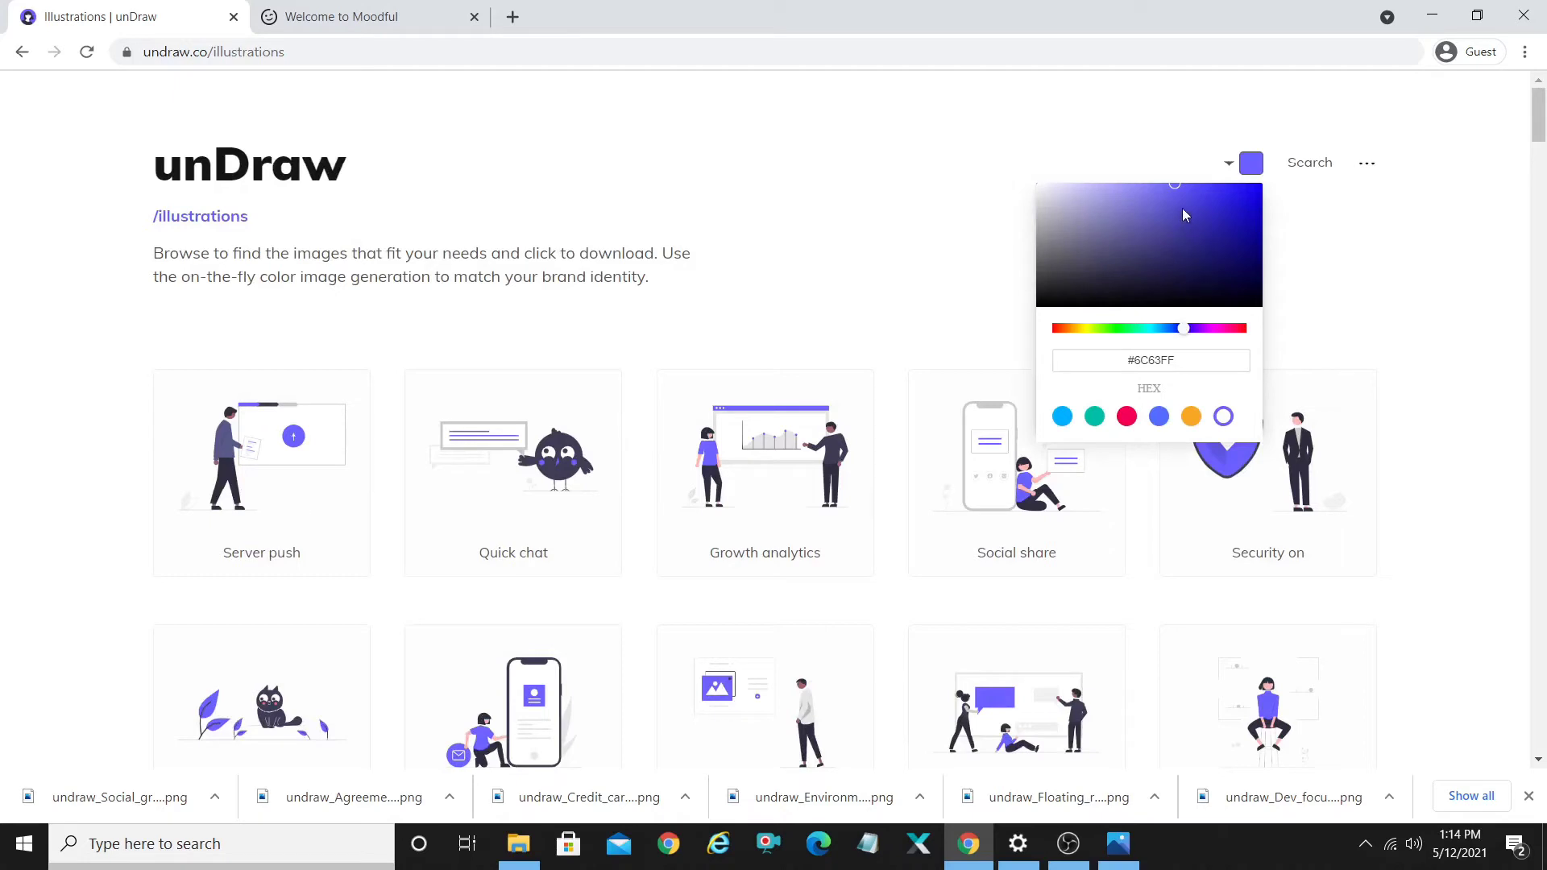
left_click_drag(1175, 186, 1215, 312)
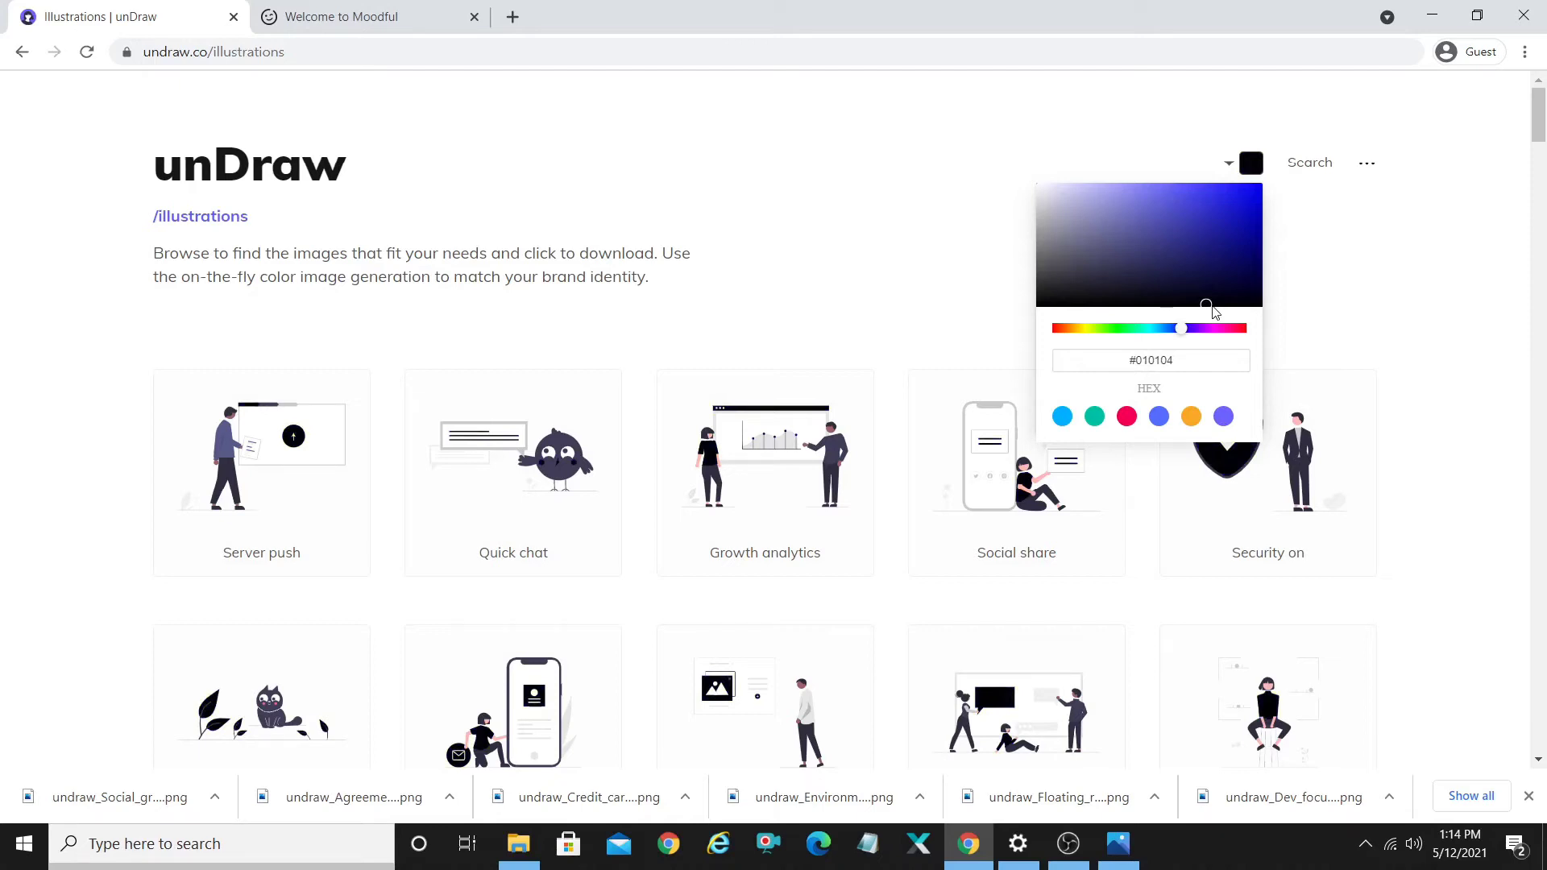
left_click_drag(1209, 310, 1250, 233)
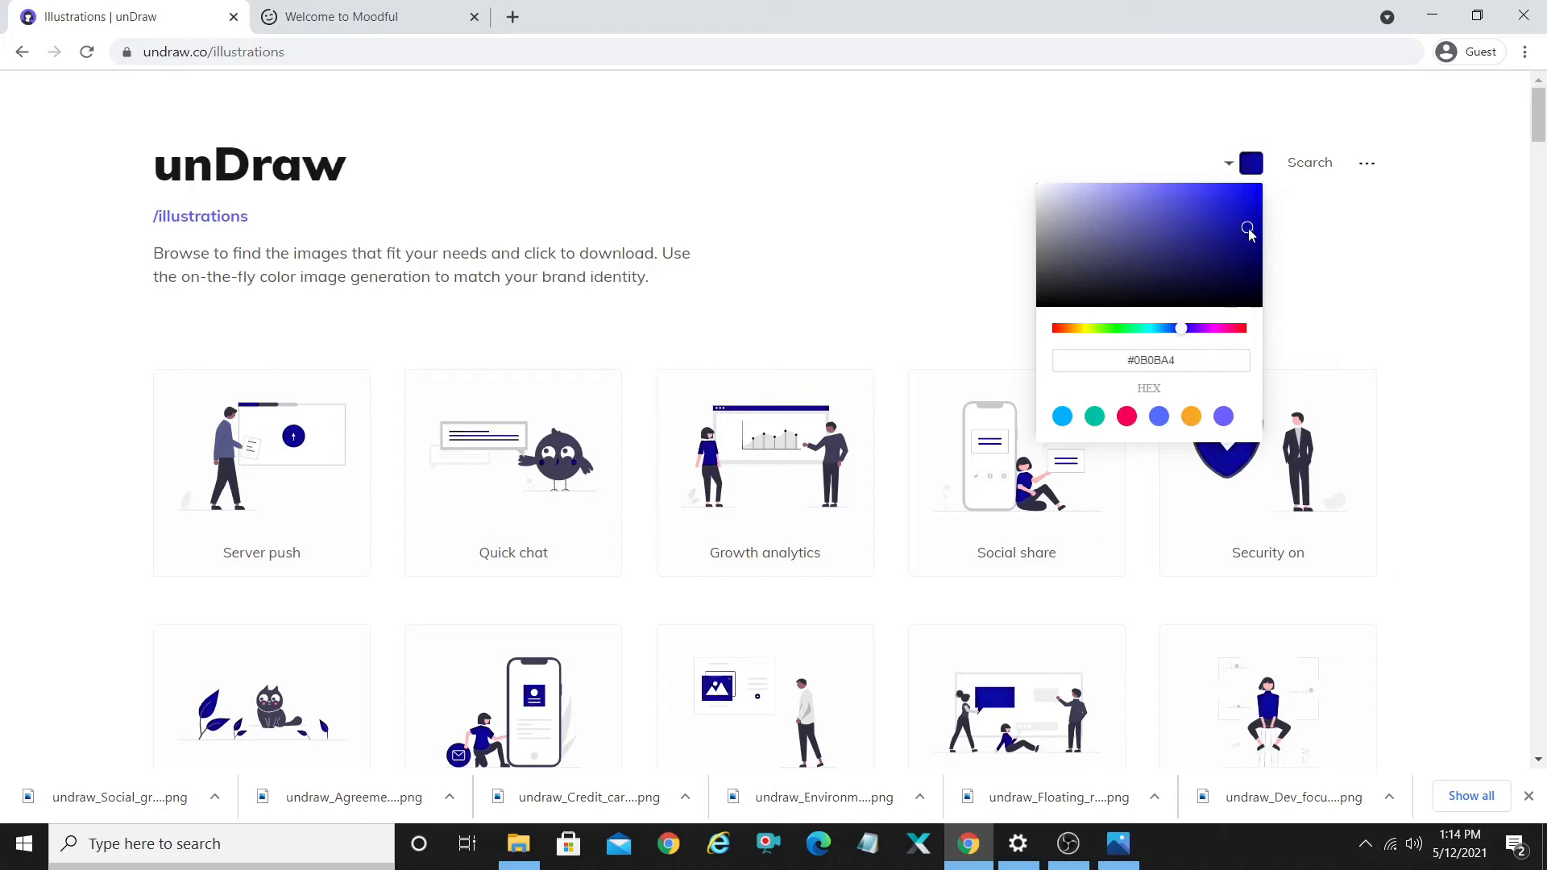
left_click_drag(1120, 328, 1088, 329)
left_click(1117, 329)
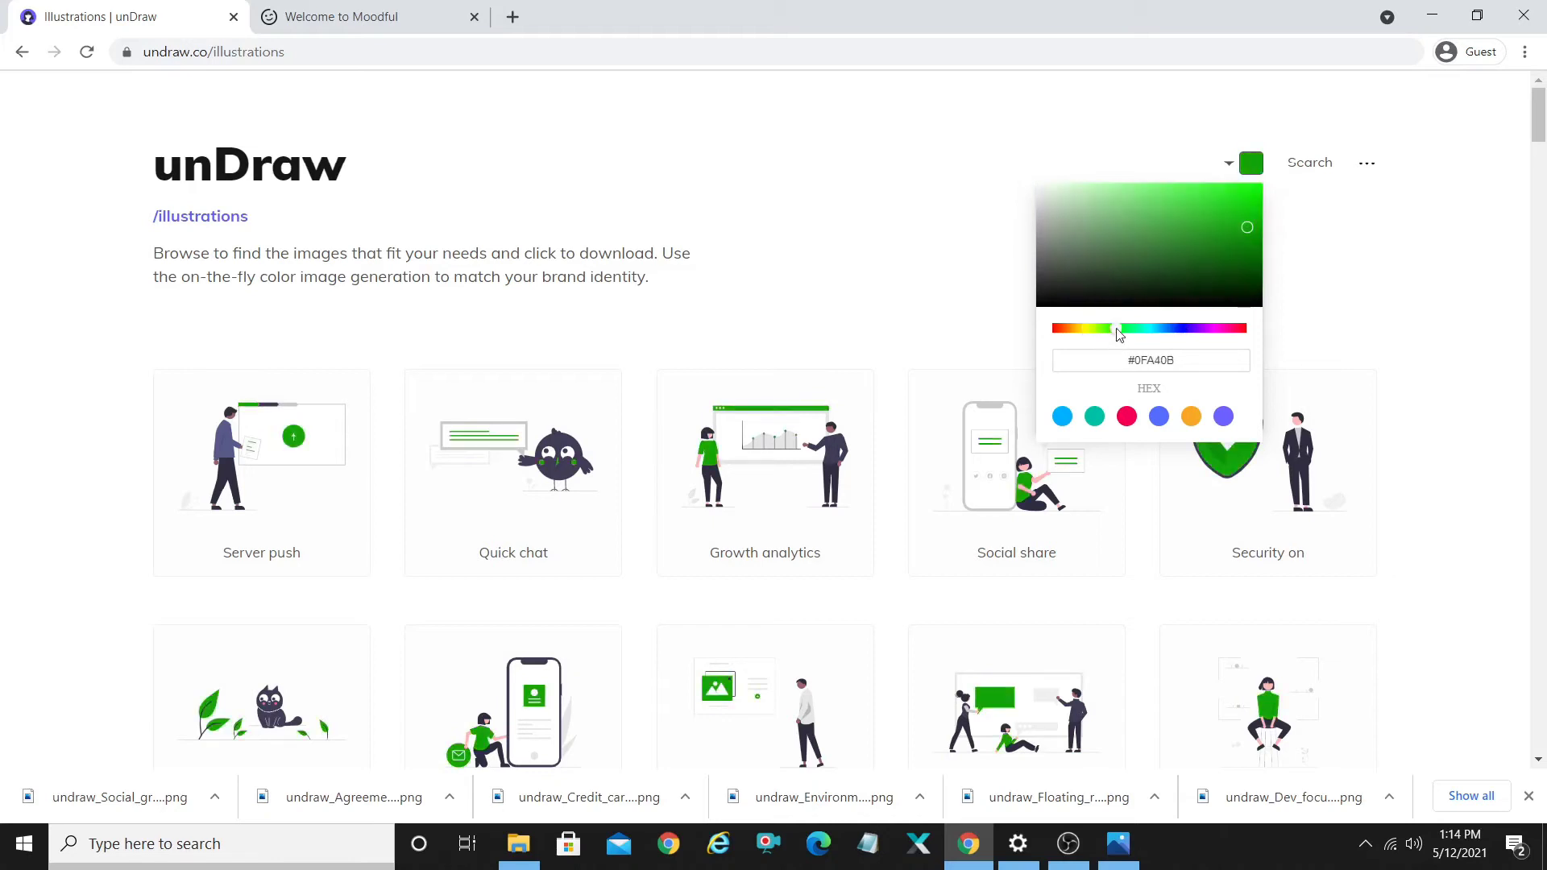
left_click(1334, 354)
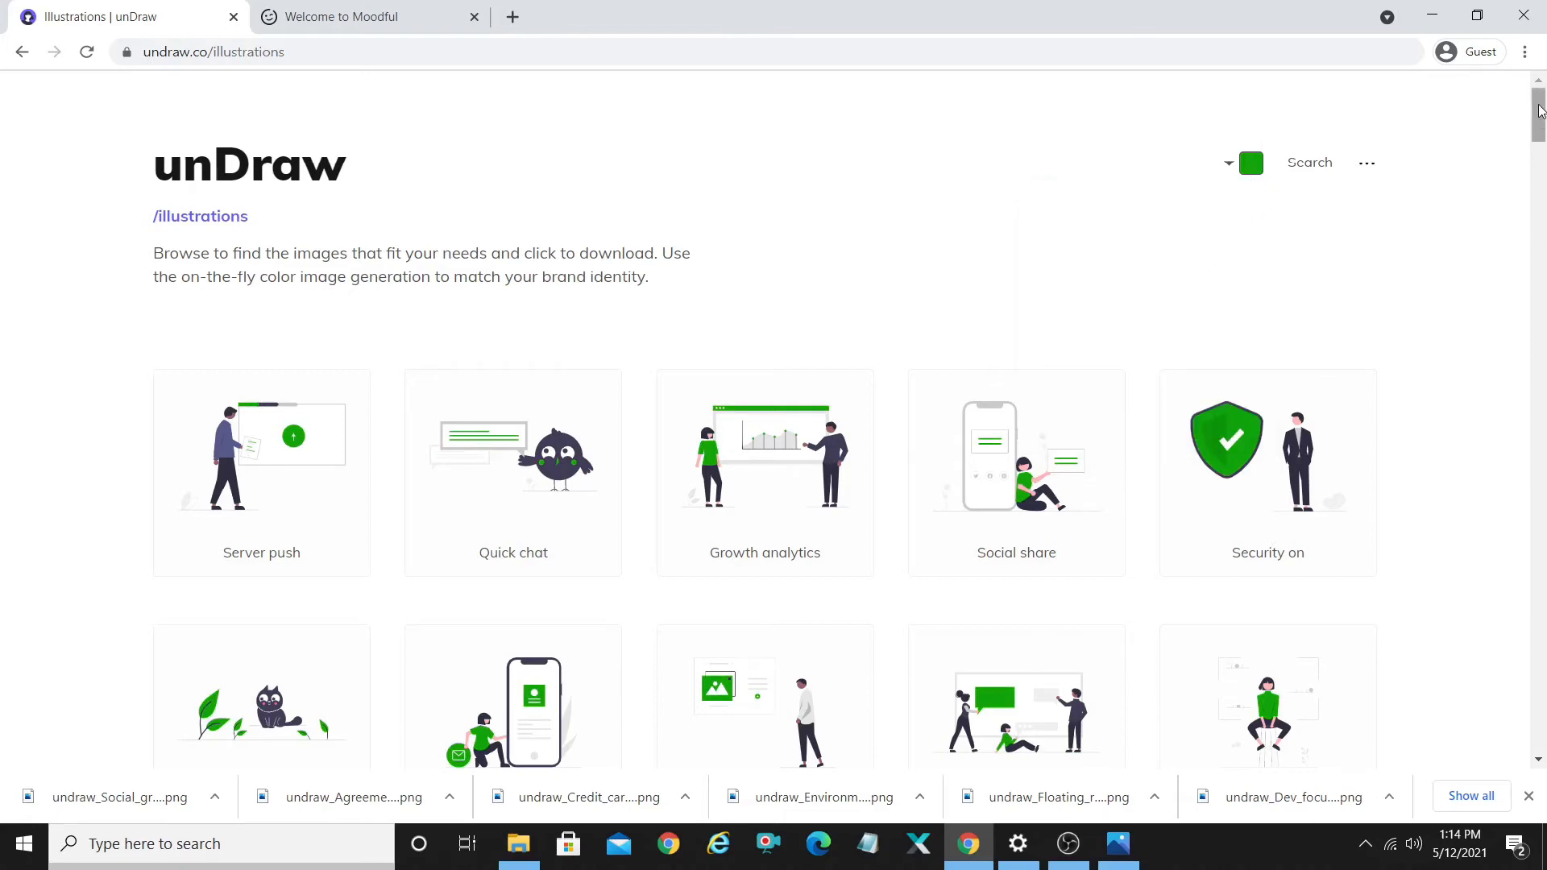
- Preview the green Security on illustration's download options, then close it
mouse_move(1541, 129)
left_mouse_down()
mouse_move(1544, 155)
mouse_move(1542, 133)
left_mouse_up()
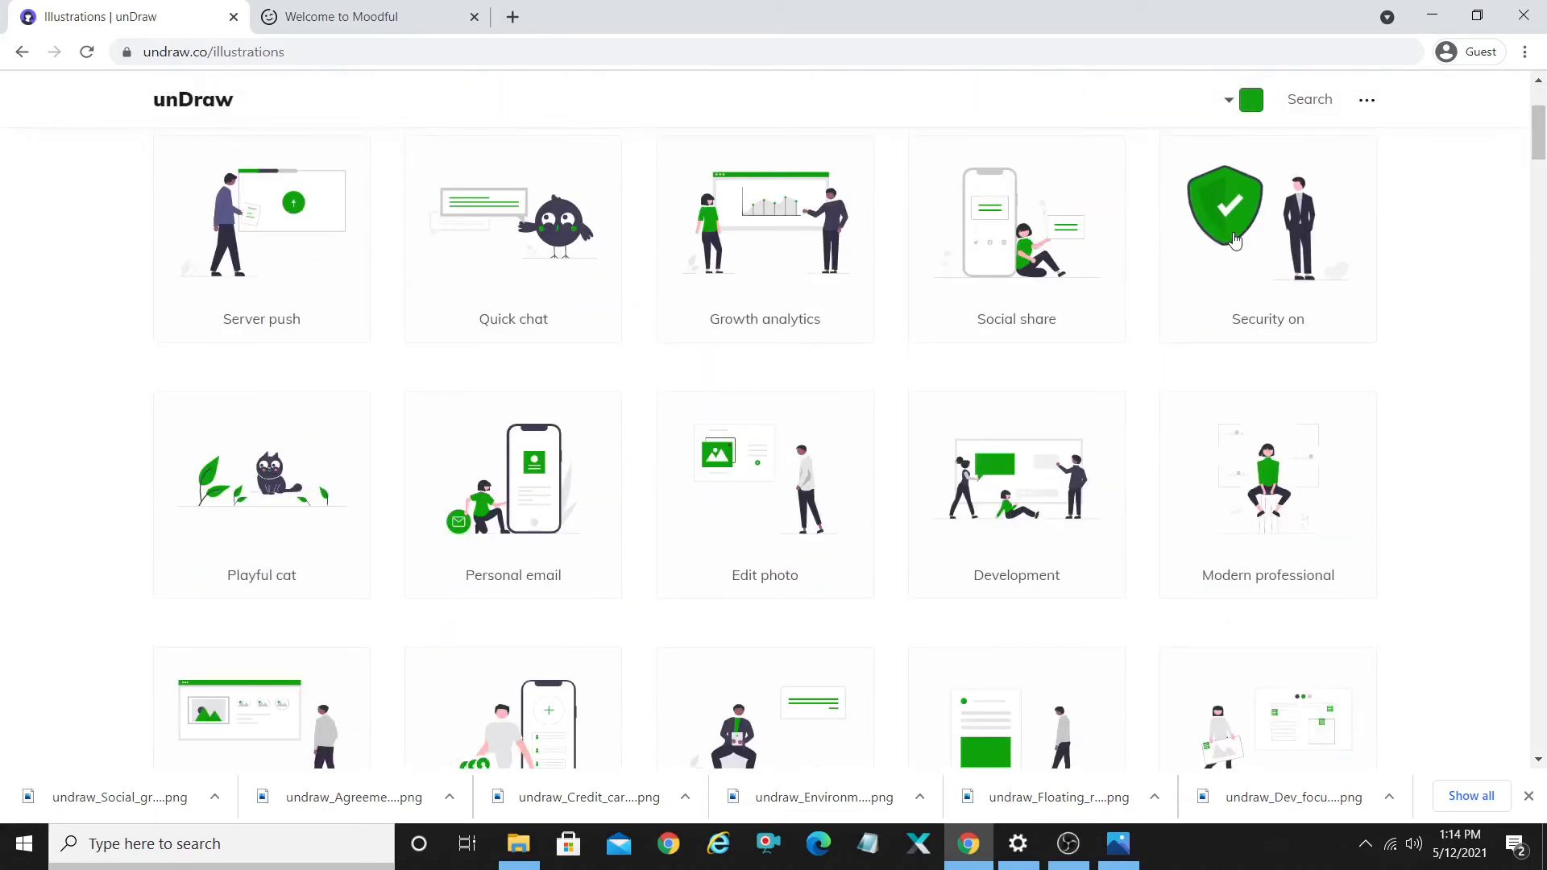
left_click(1299, 218)
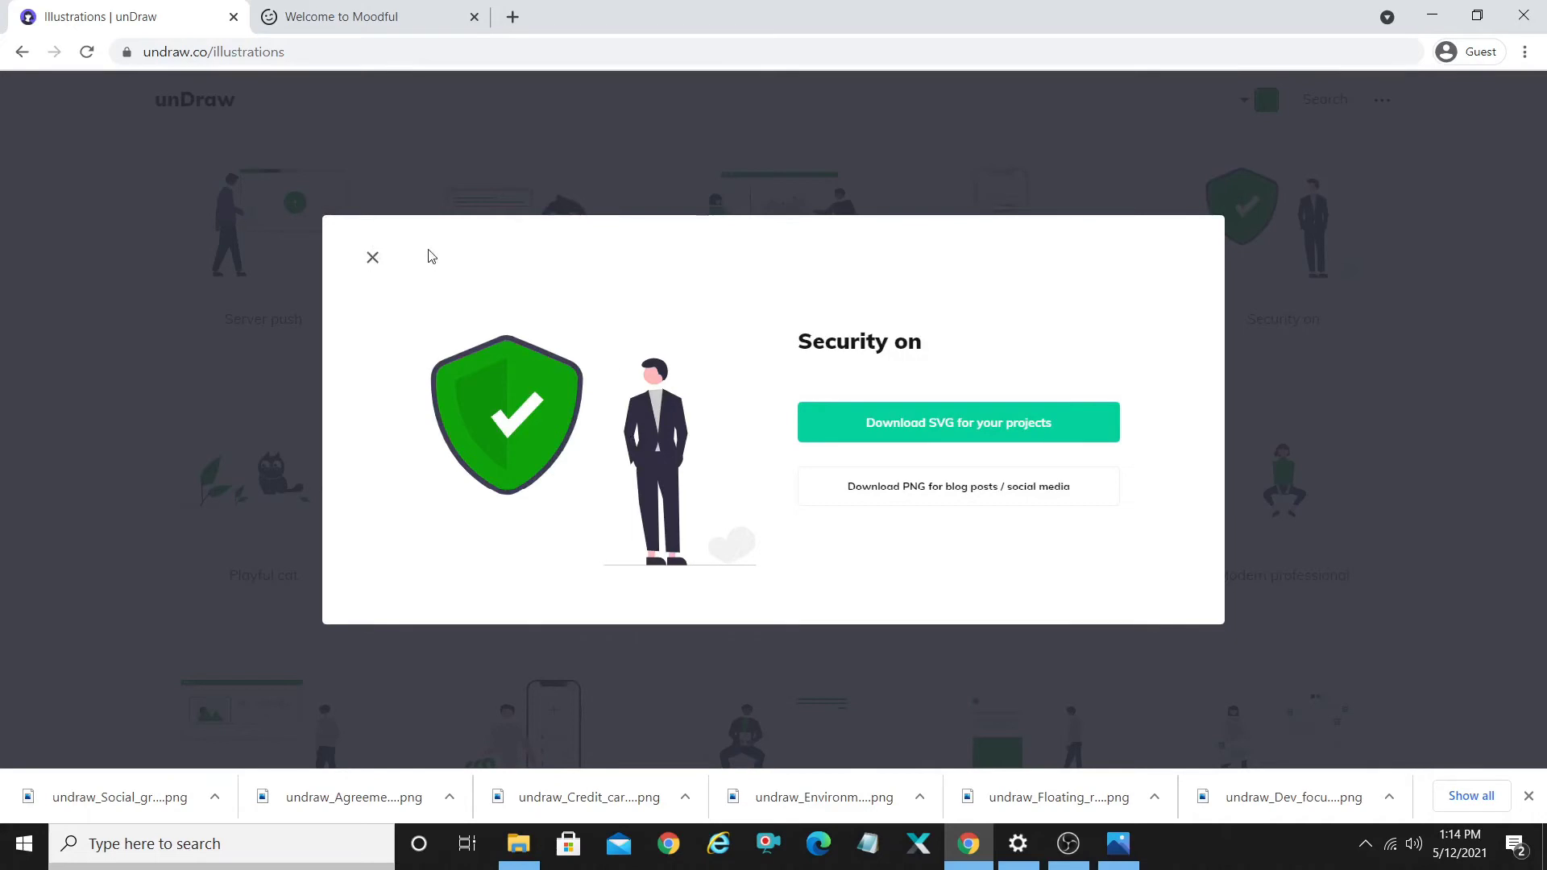
left_click(376, 261)
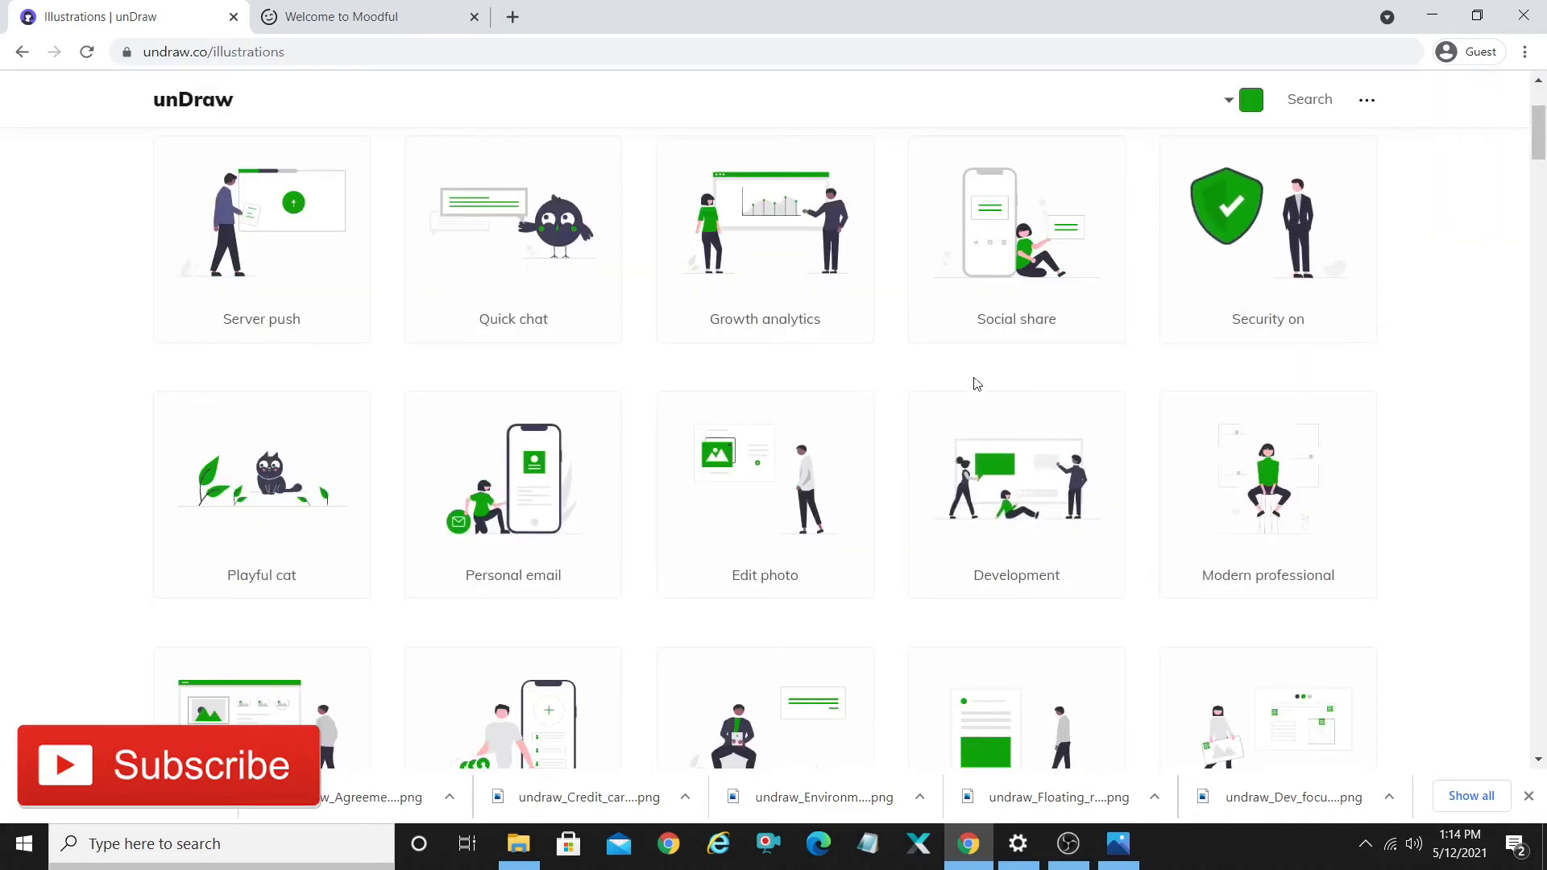
- Open the License page from the header's '...' links menu
scroll(1368, 170, "up", 3)
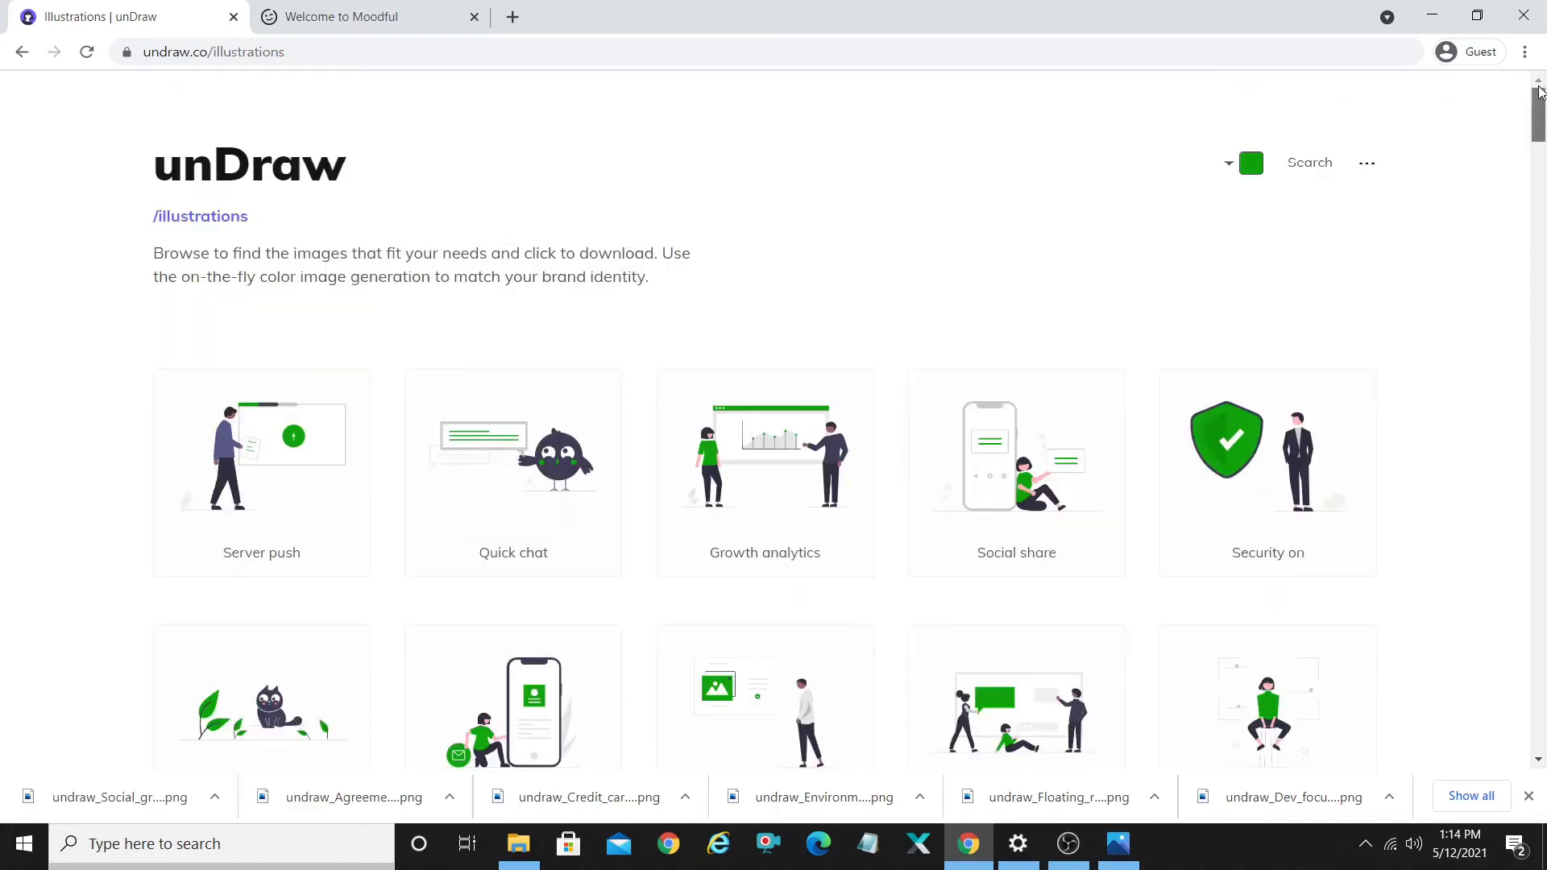
left_click(1371, 164)
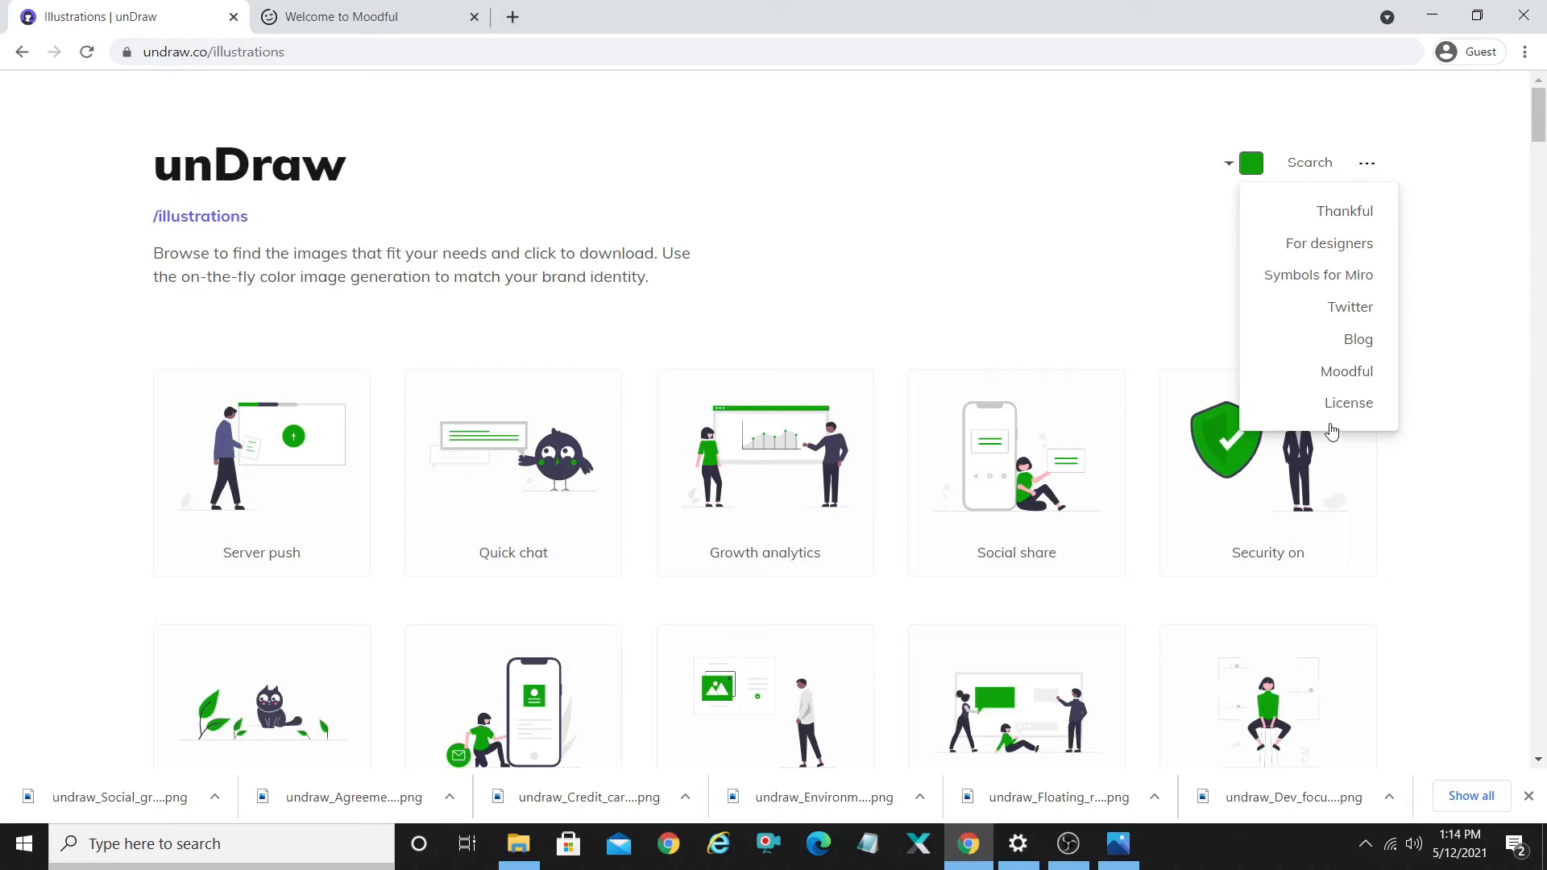
left_click(1340, 407)
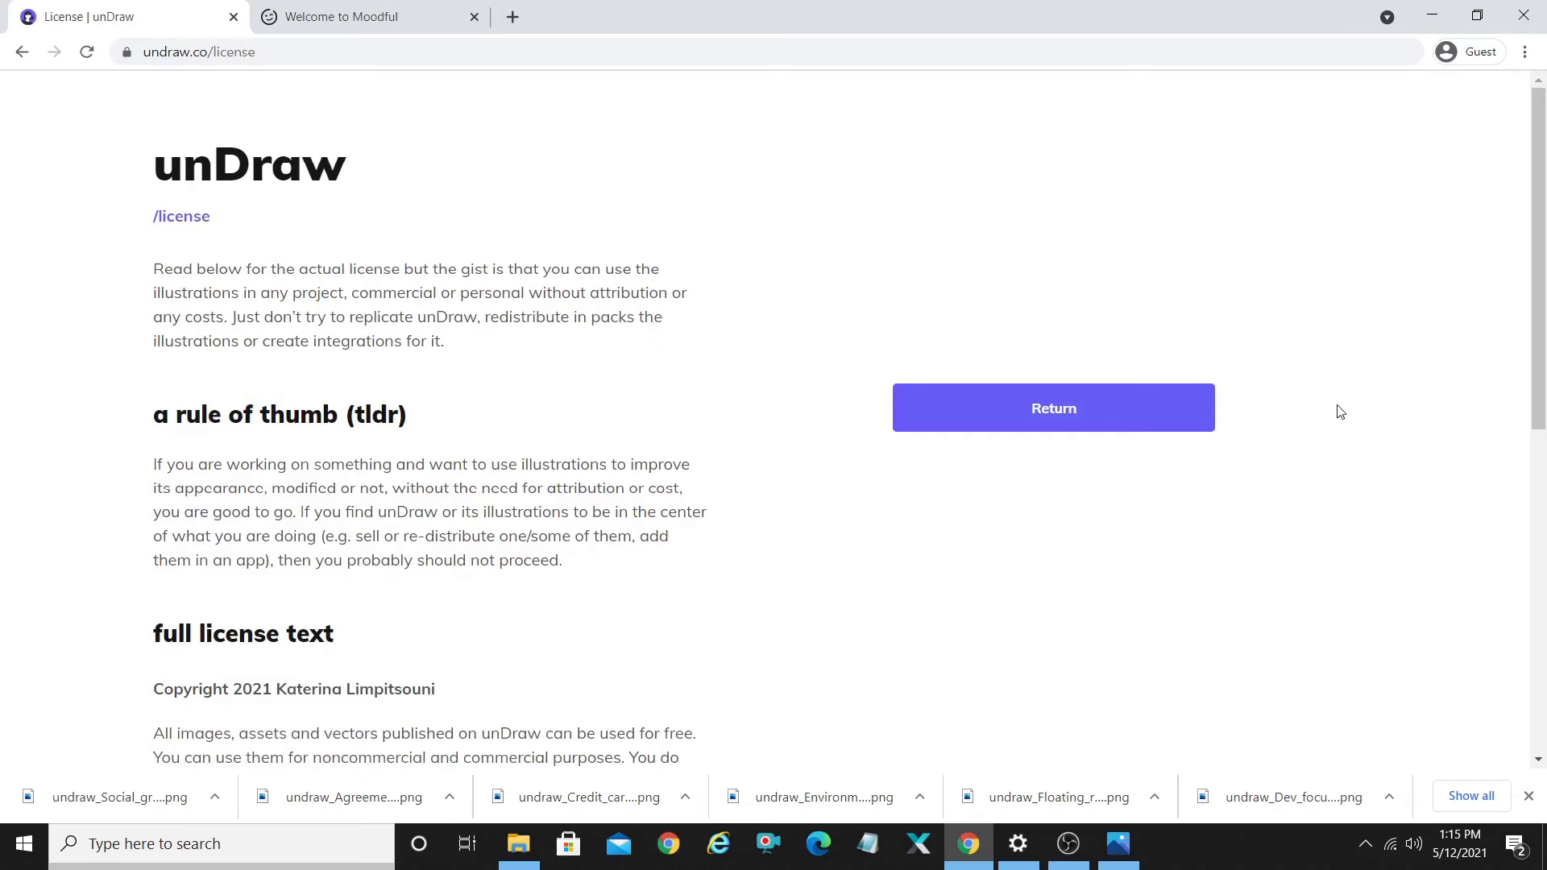
- Return to the browser and reopen the License page from the '...' menu
left_click(1067, 856)
left_click(1067, 856)
left_click(23, 51)
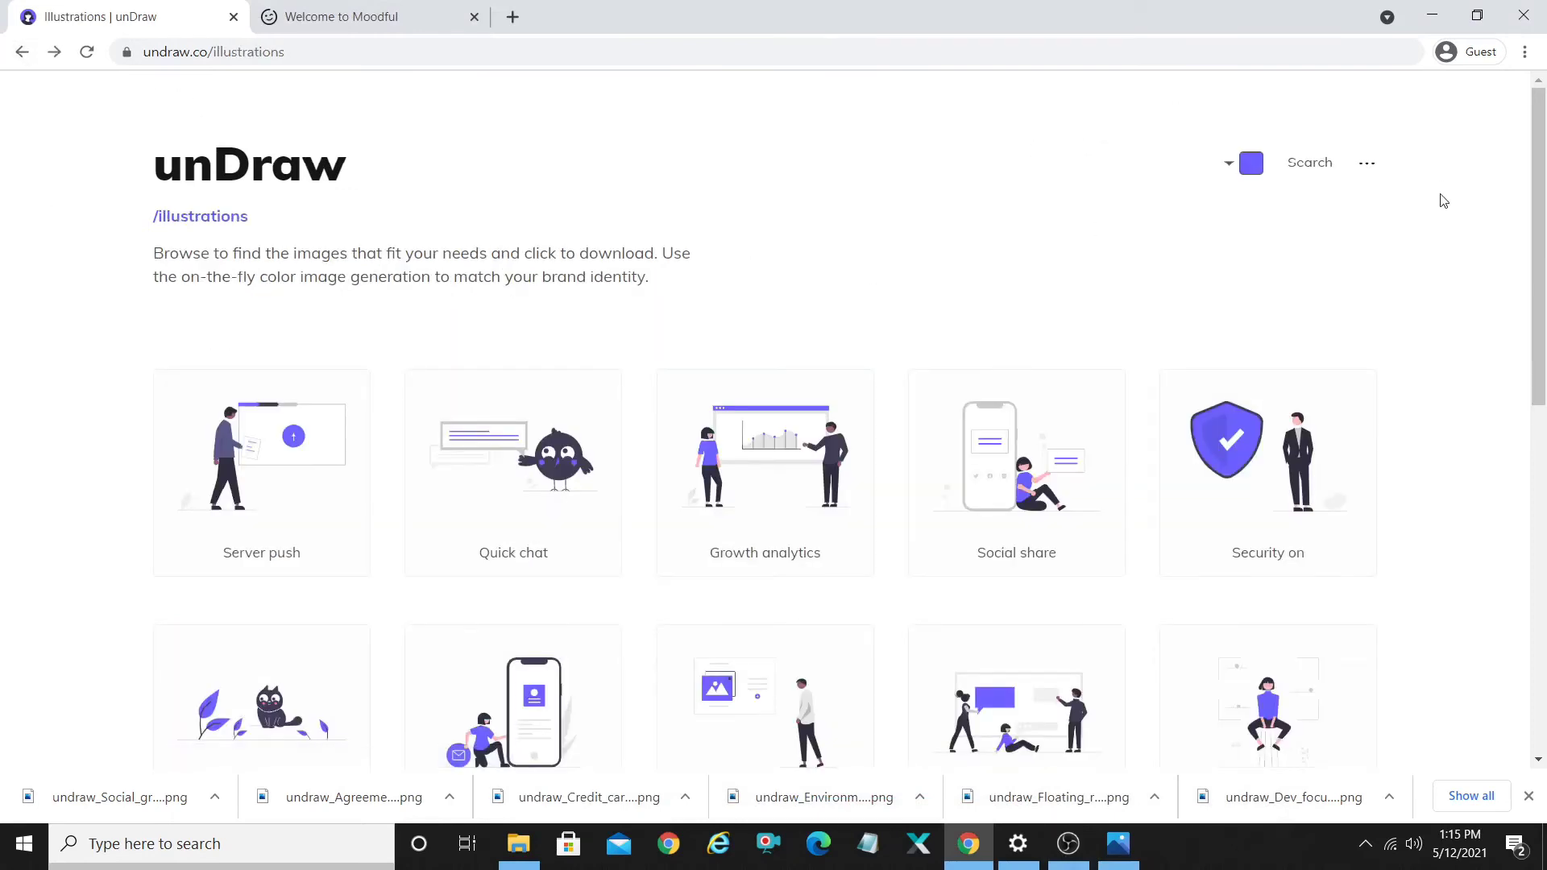
left_click(1367, 165)
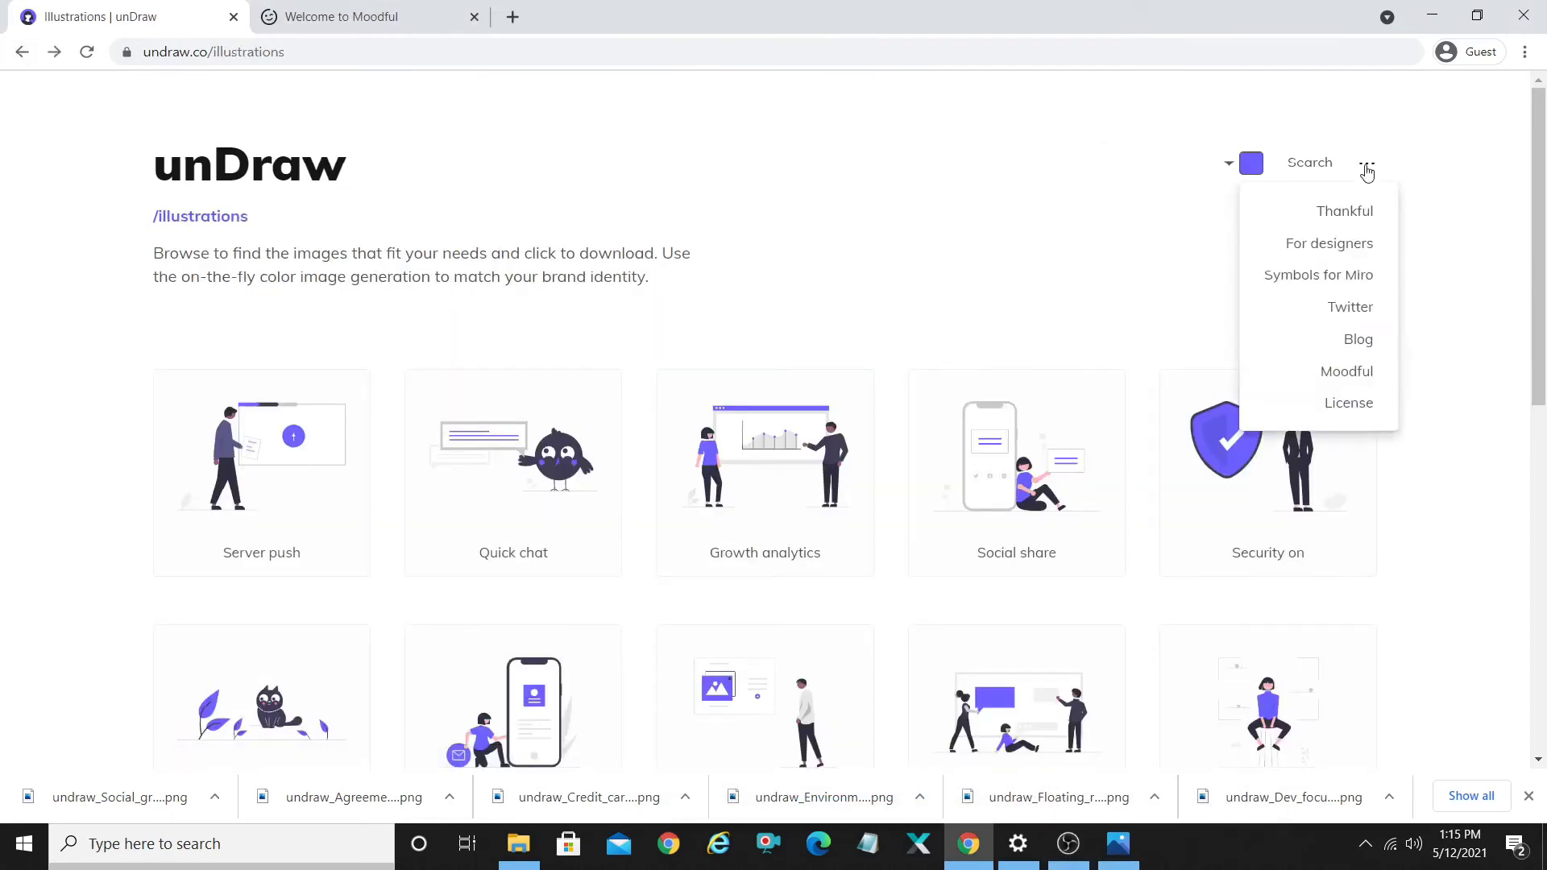
left_click(1356, 412)
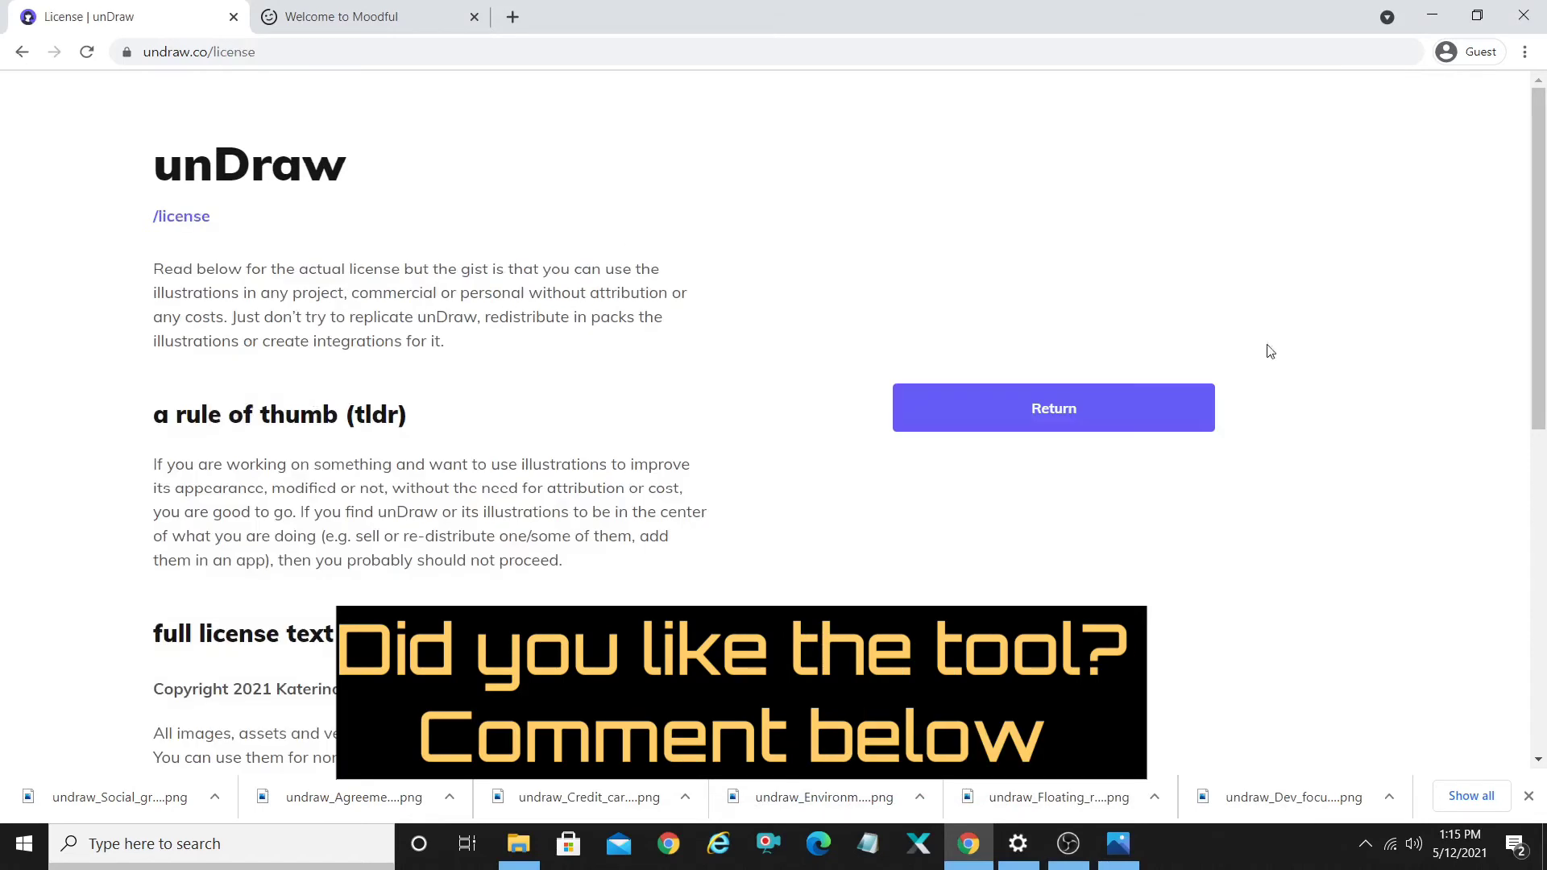
- Select, then deselect, the phrase about any project and commercial use
left_click_drag(1540, 244, 1543, 567)
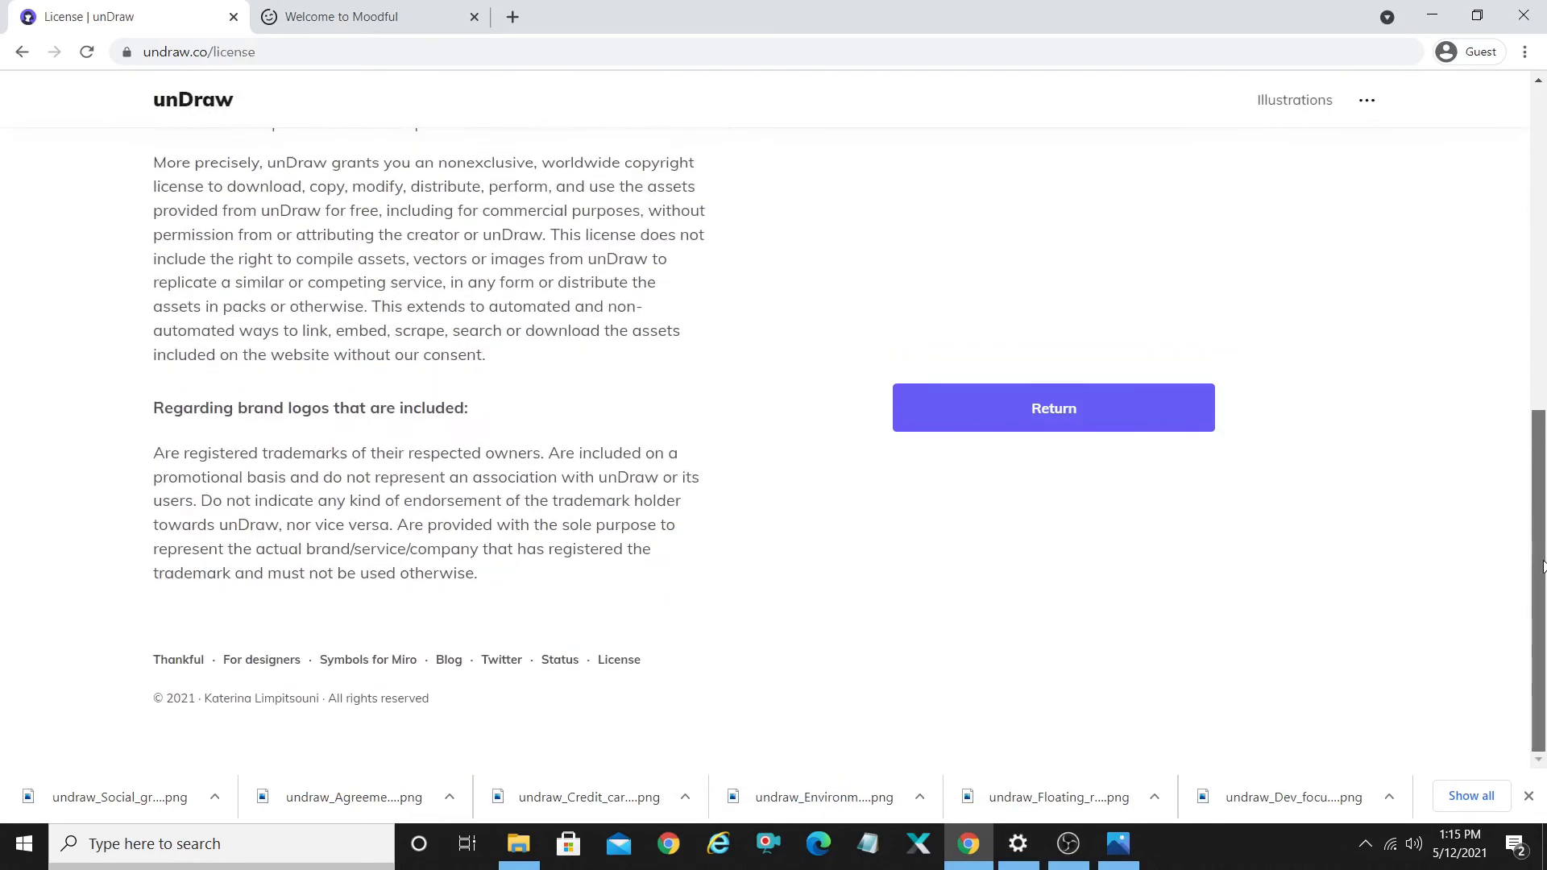
scroll(1542, 567, "up", 8)
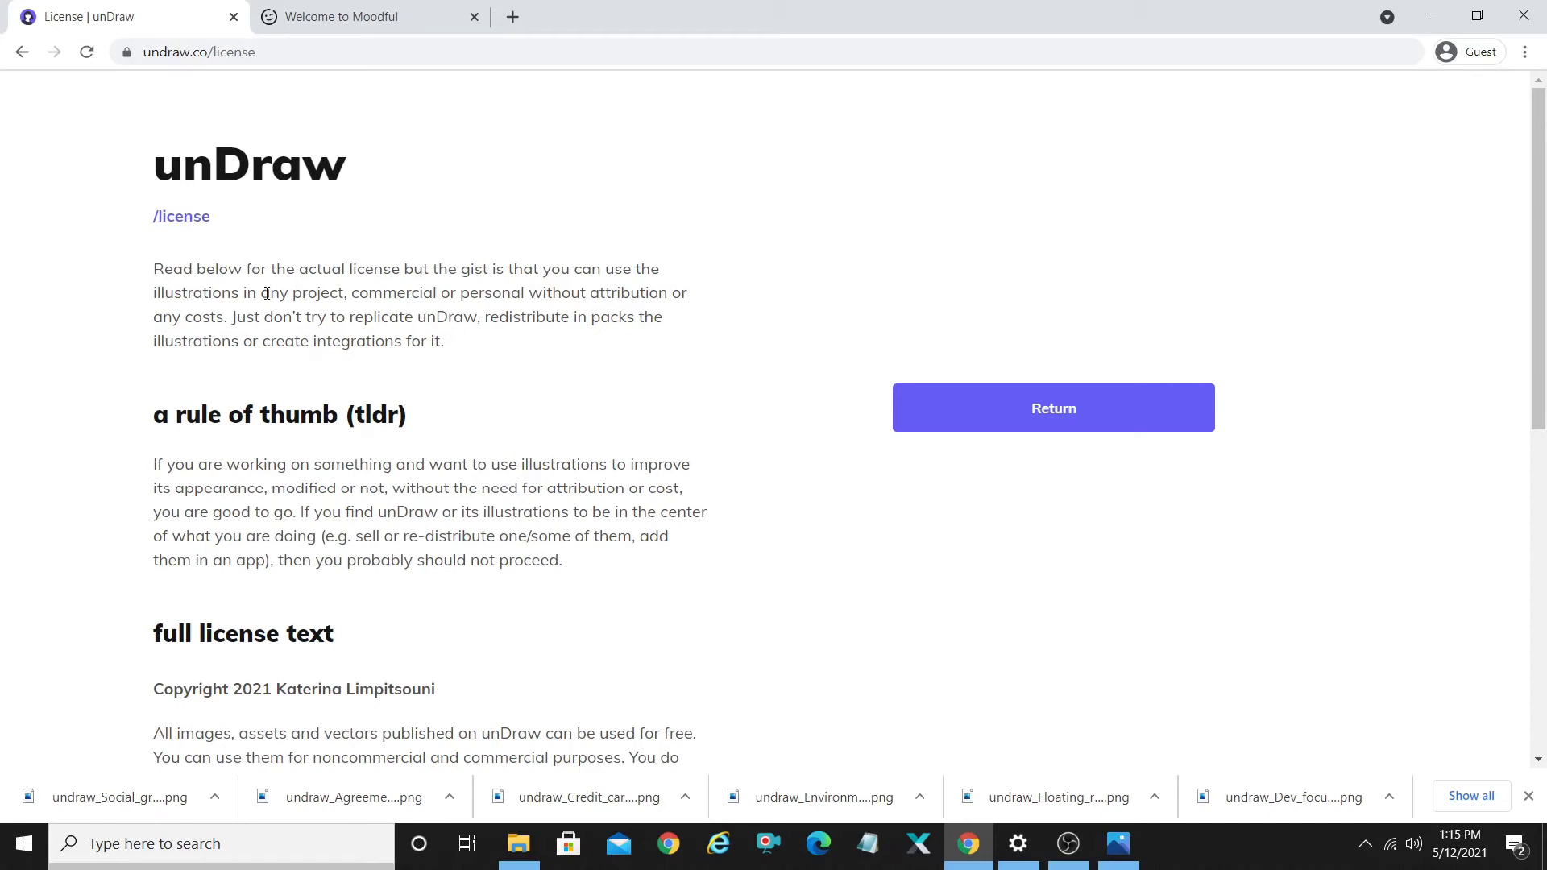
left_click_drag(261, 294, 237, 316)
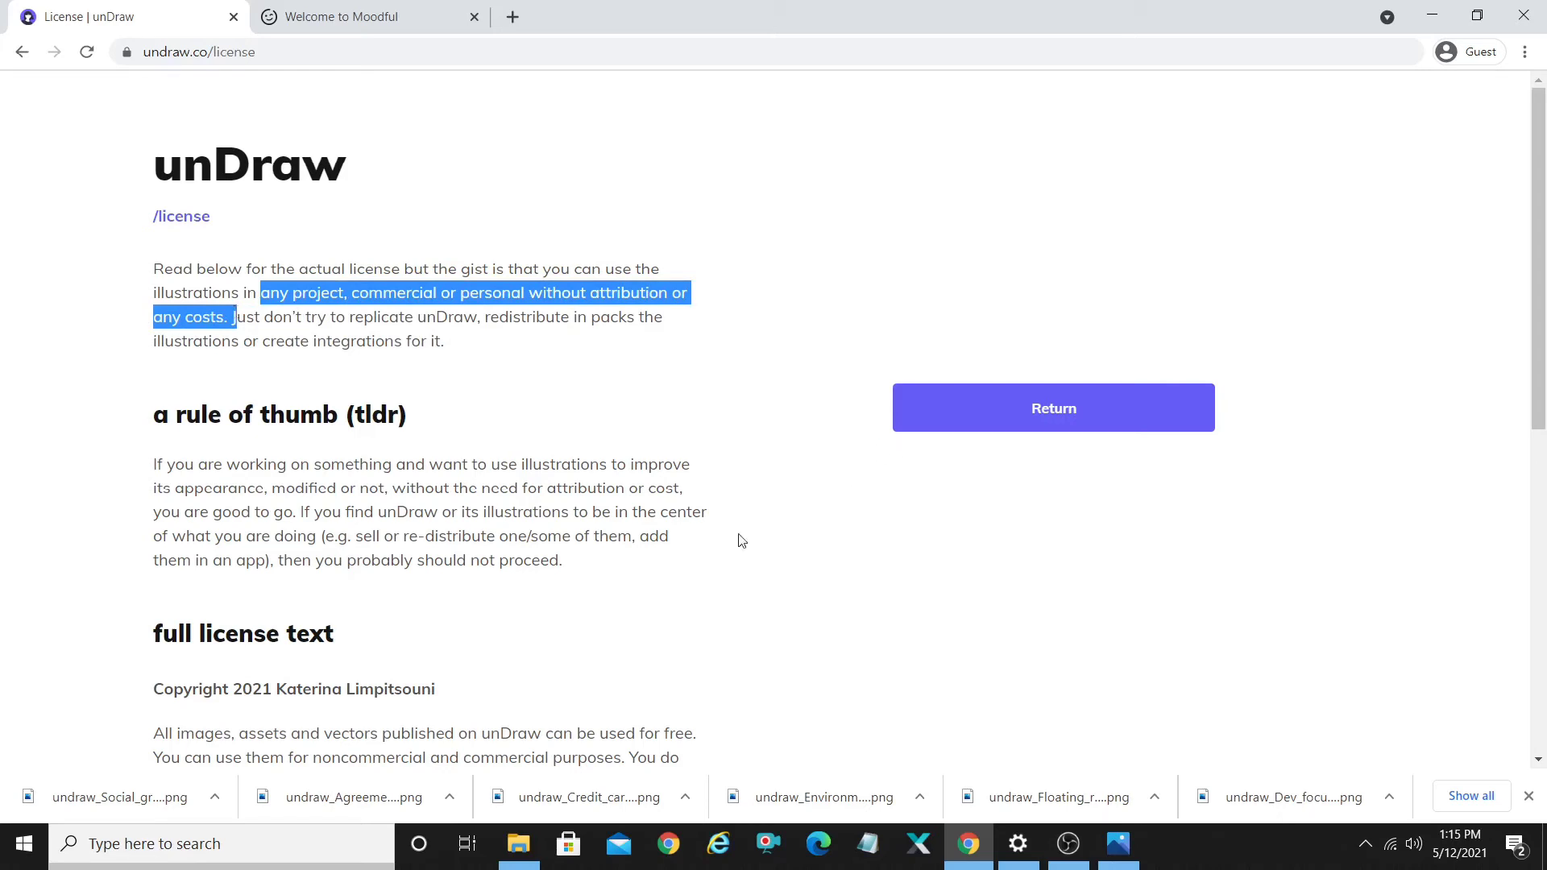
left_click_drag(310, 268, 317, 268)
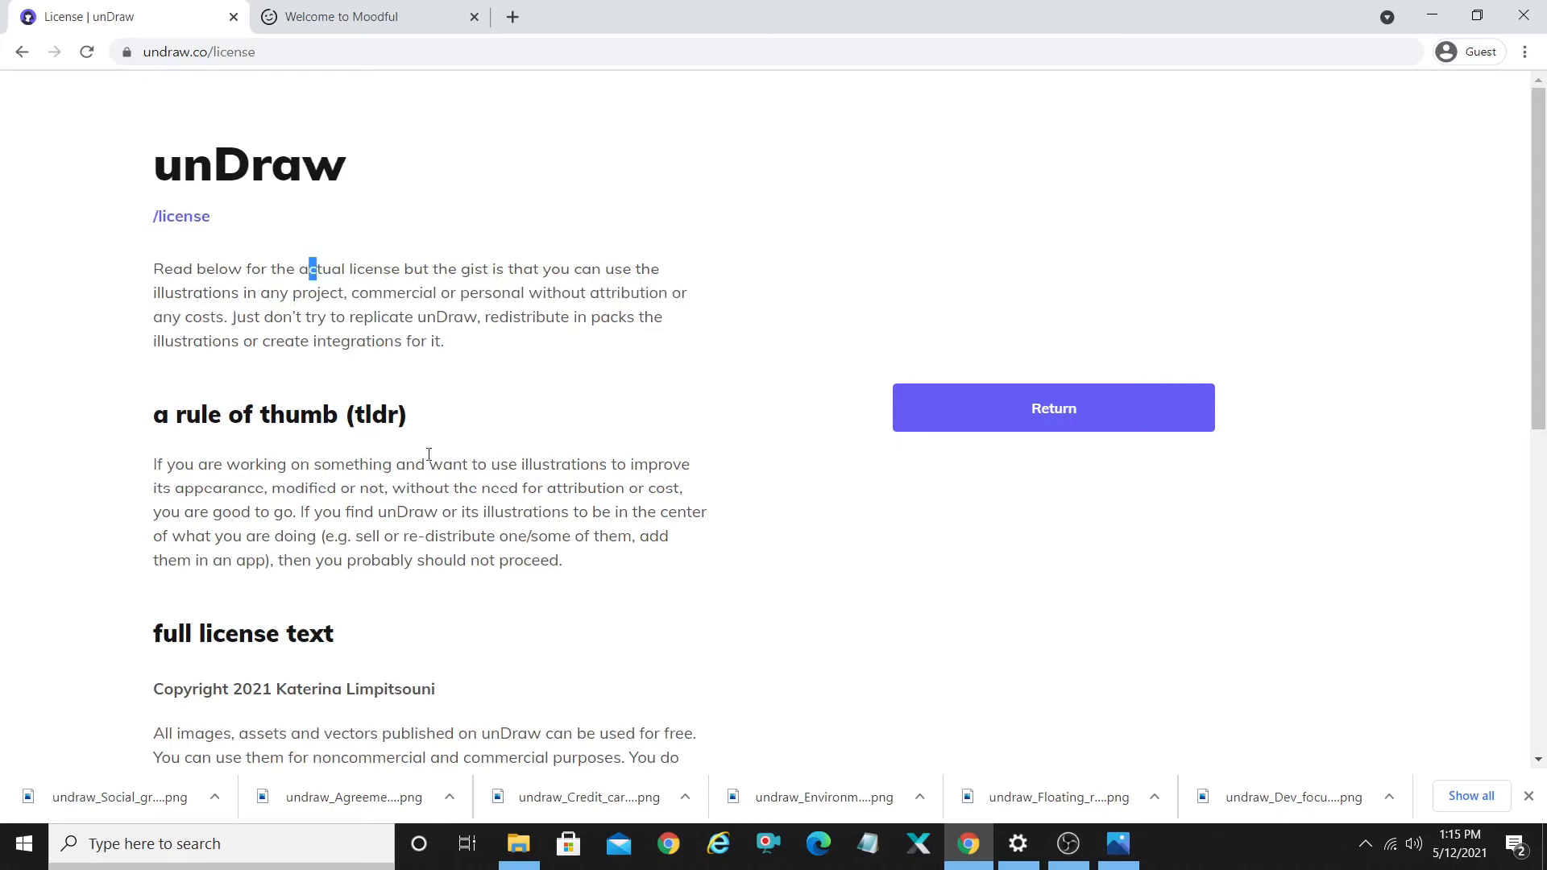
- Highlight the no-redistribution sentence and the 'a rule of thumb (tldr)' heading, then go back
left_click(1065, 846)
left_click(1065, 847)
left_click_drag(485, 322, 594, 344)
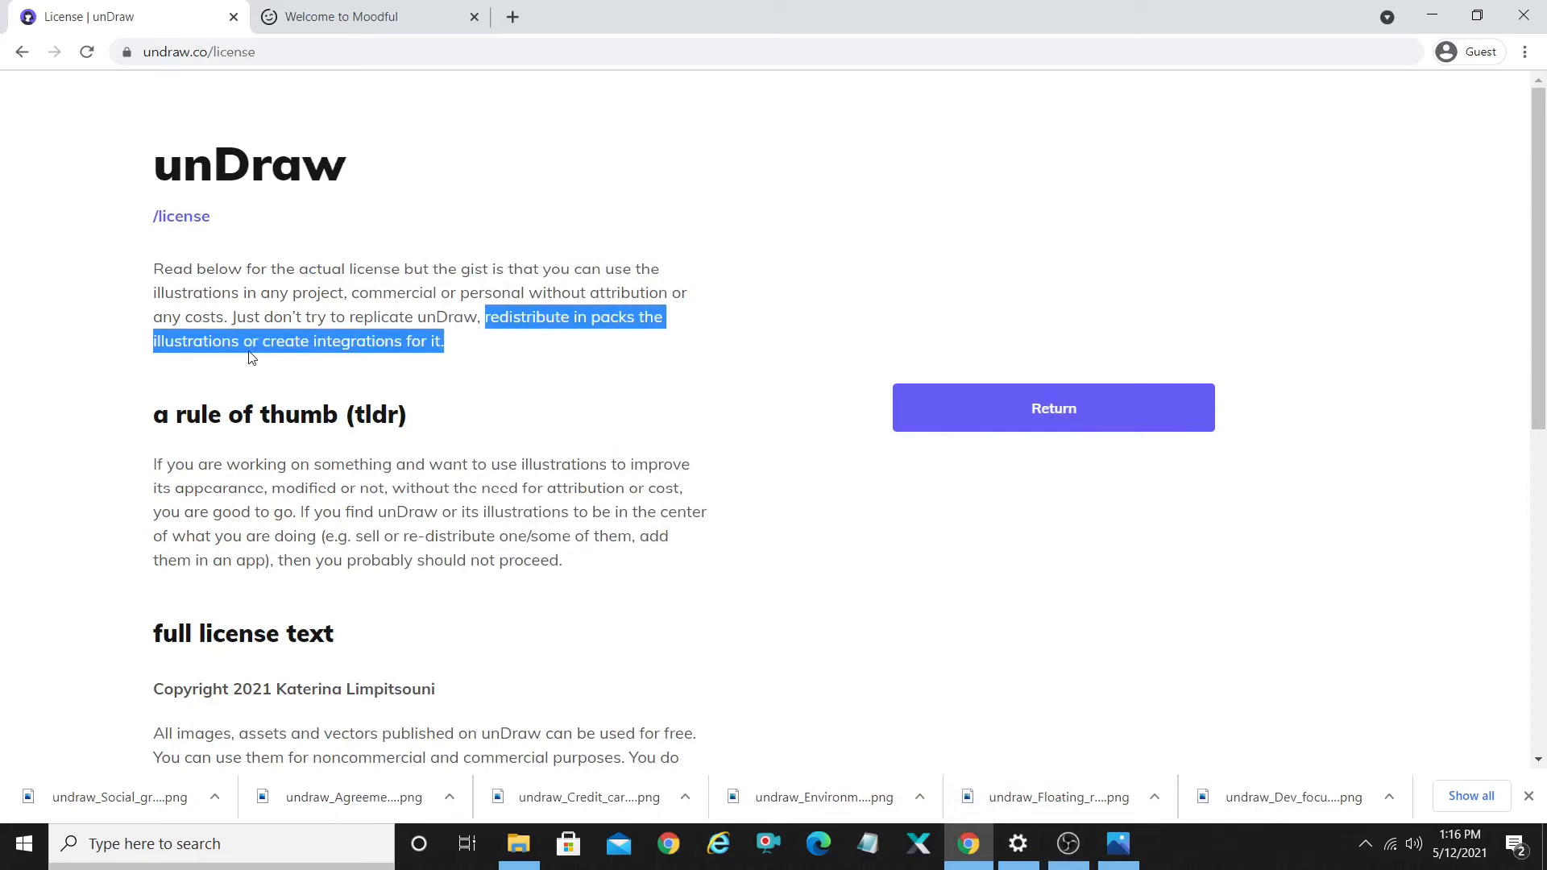
triple_click(622, 357)
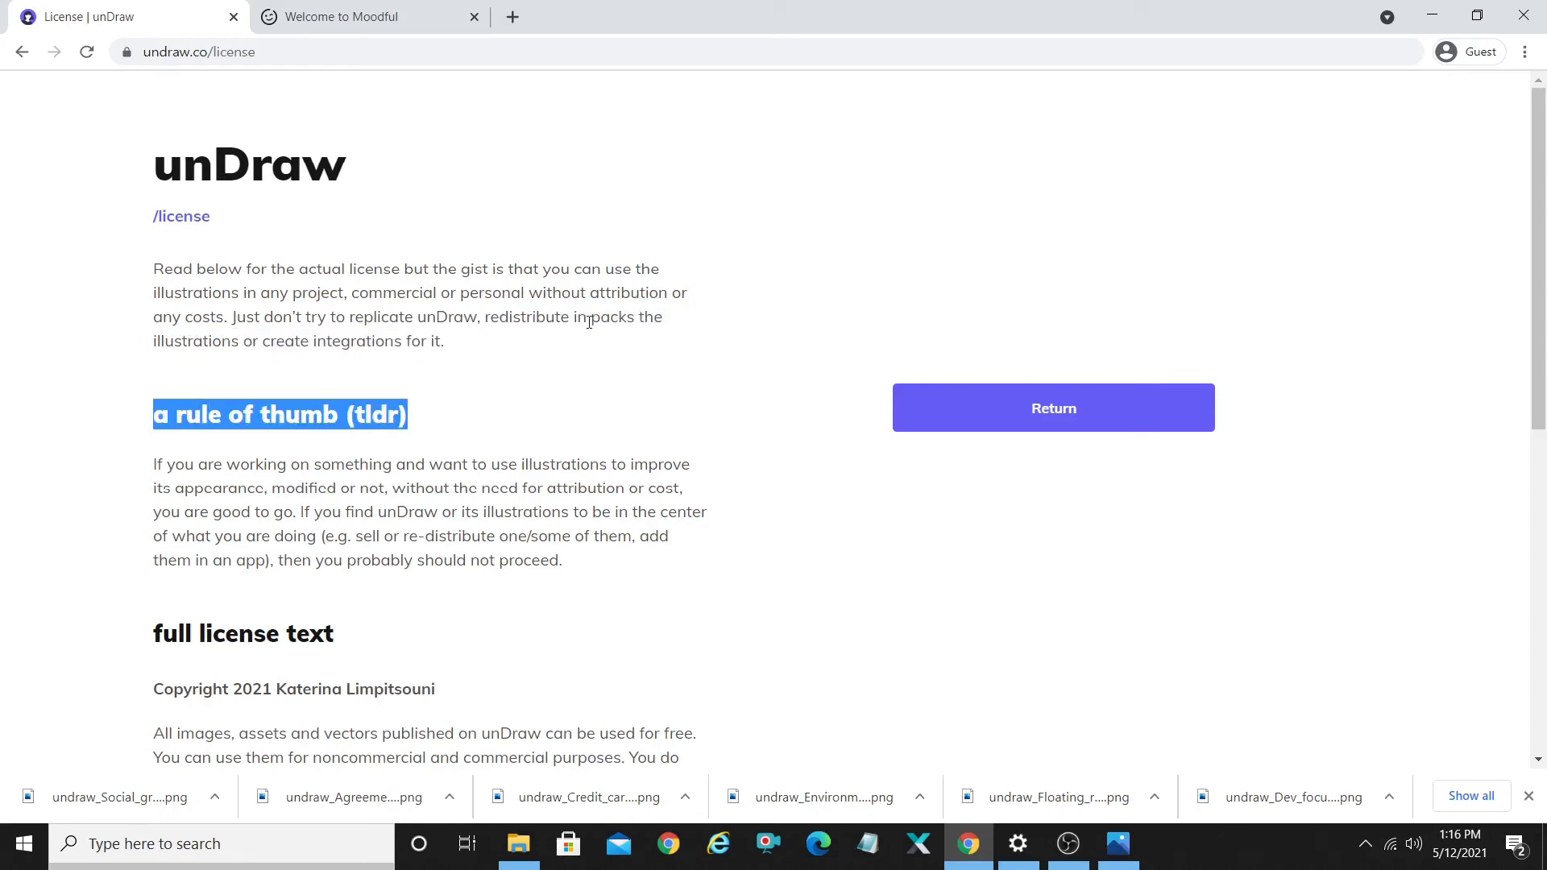
mouse_move(1545, 251)
left_mouse_down()
mouse_move(1544, 421)
mouse_move(1543, 252)
left_mouse_up()
left_click(22, 53)
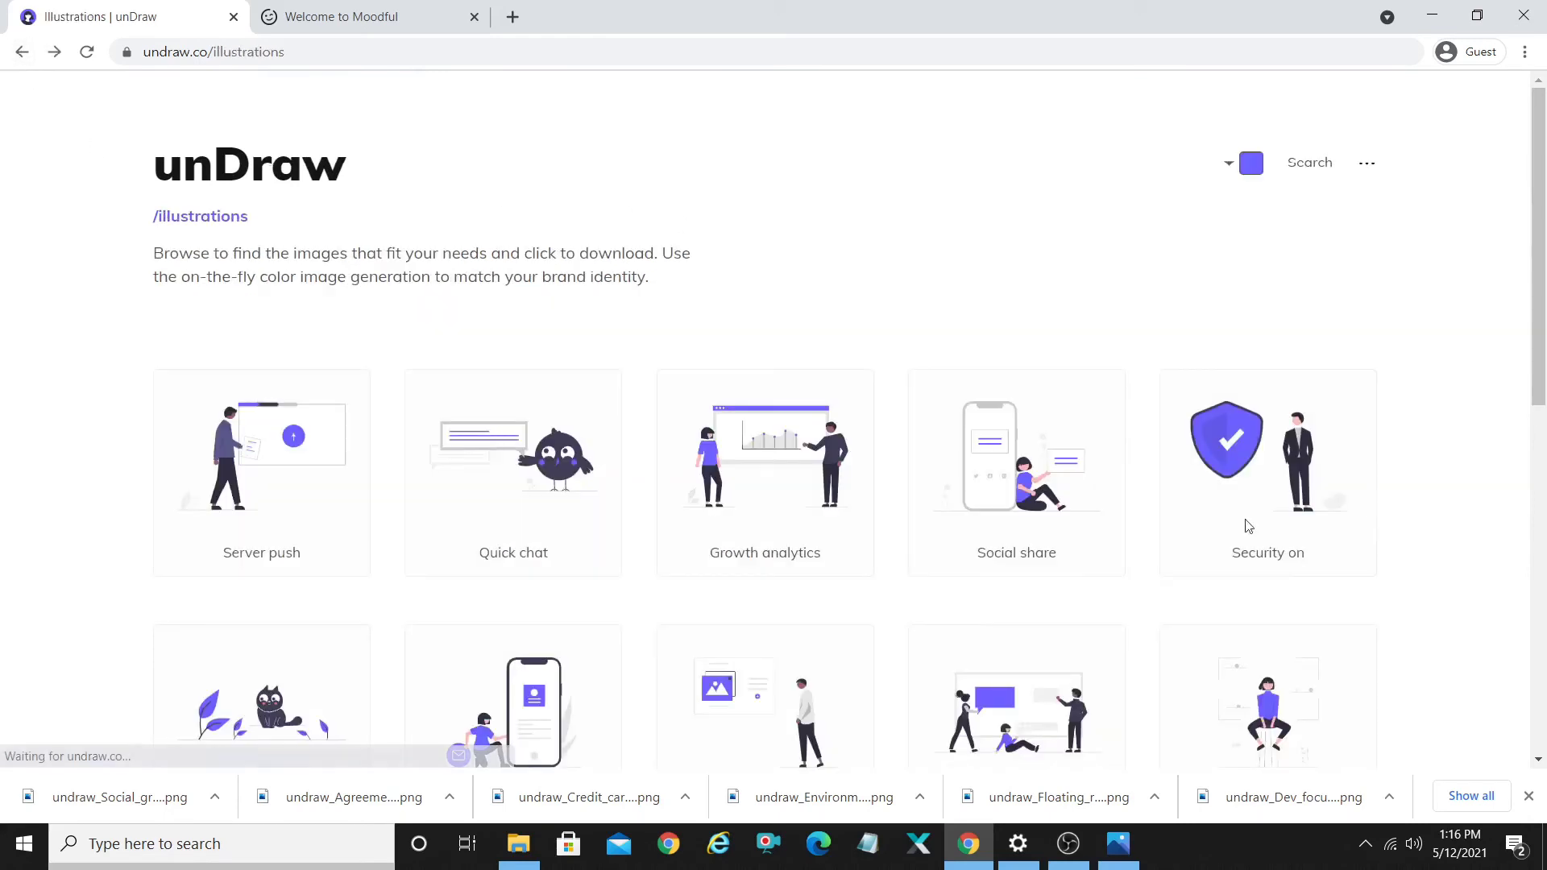
- From the home page, open the 'Created by' Twitter profile in a new tab, view it, and close it
left_click(20, 53)
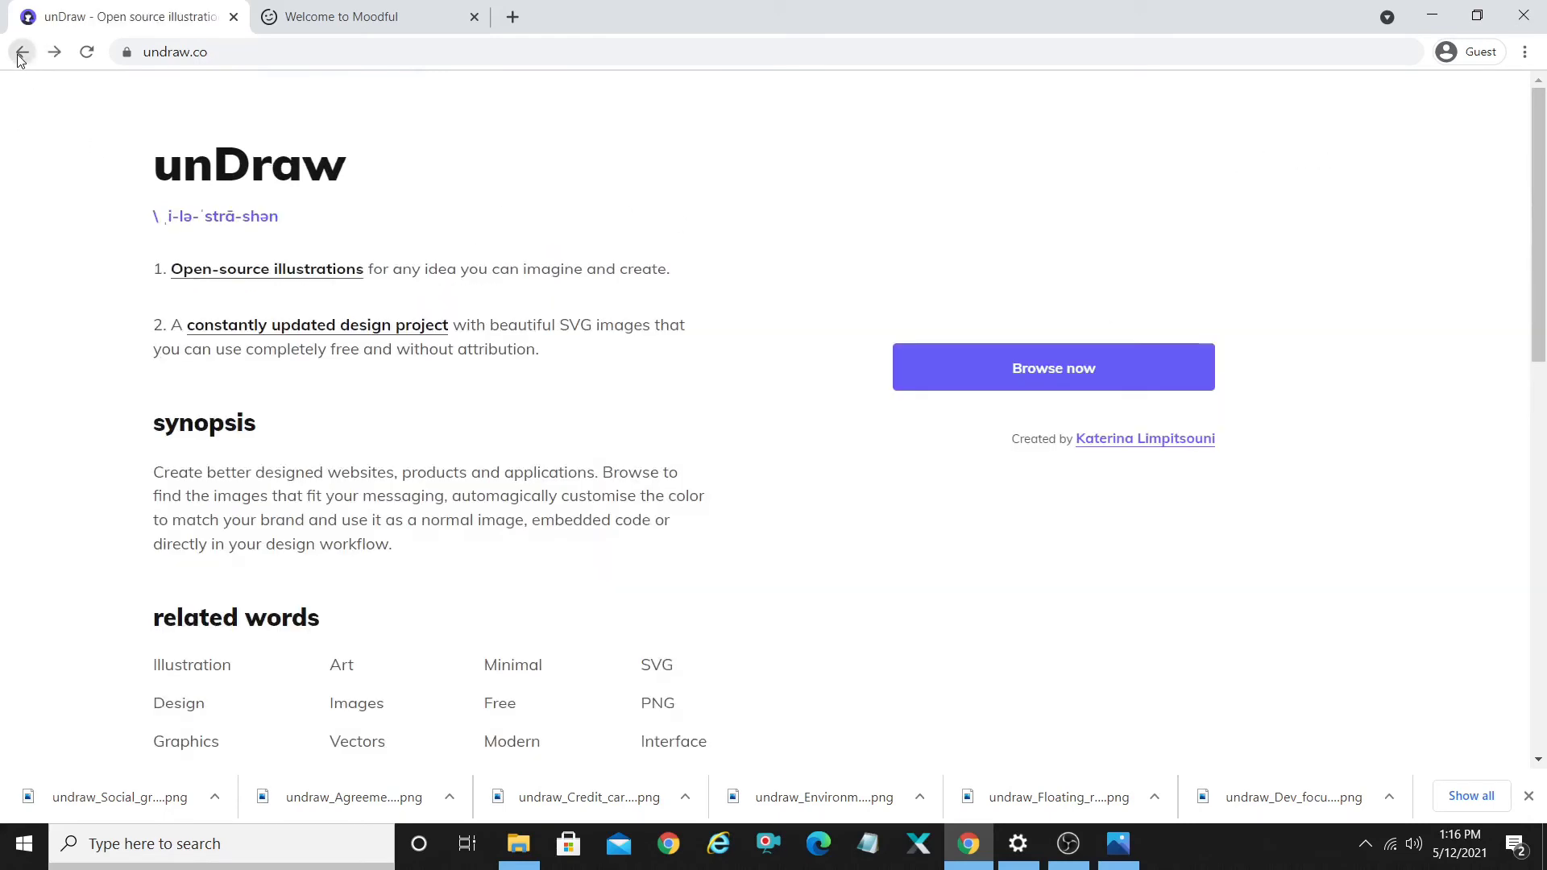
right_click(1168, 442)
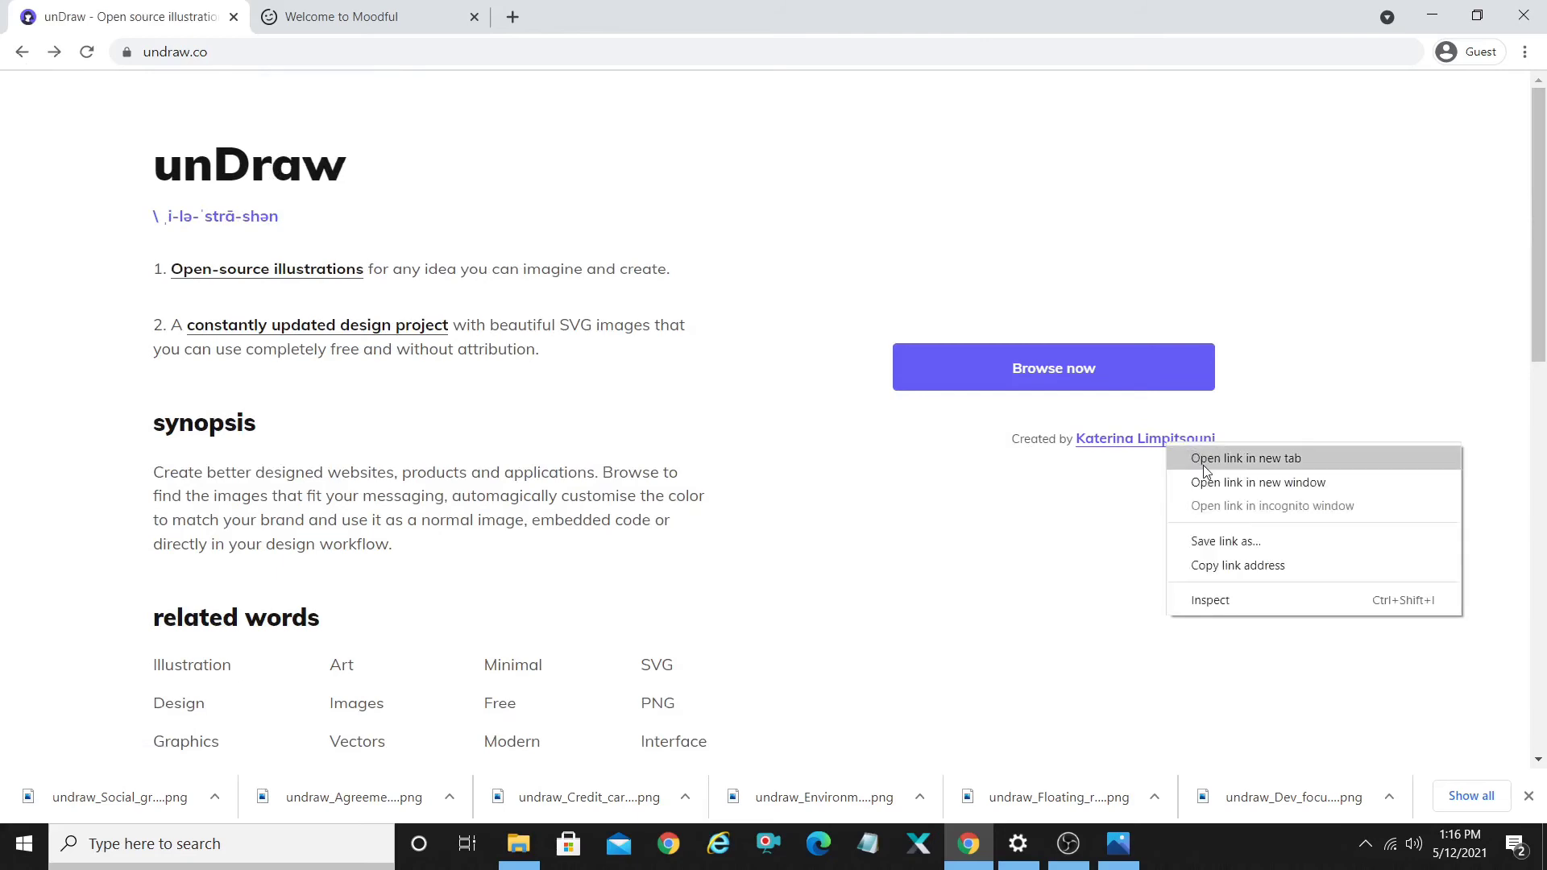
left_click(1207, 467)
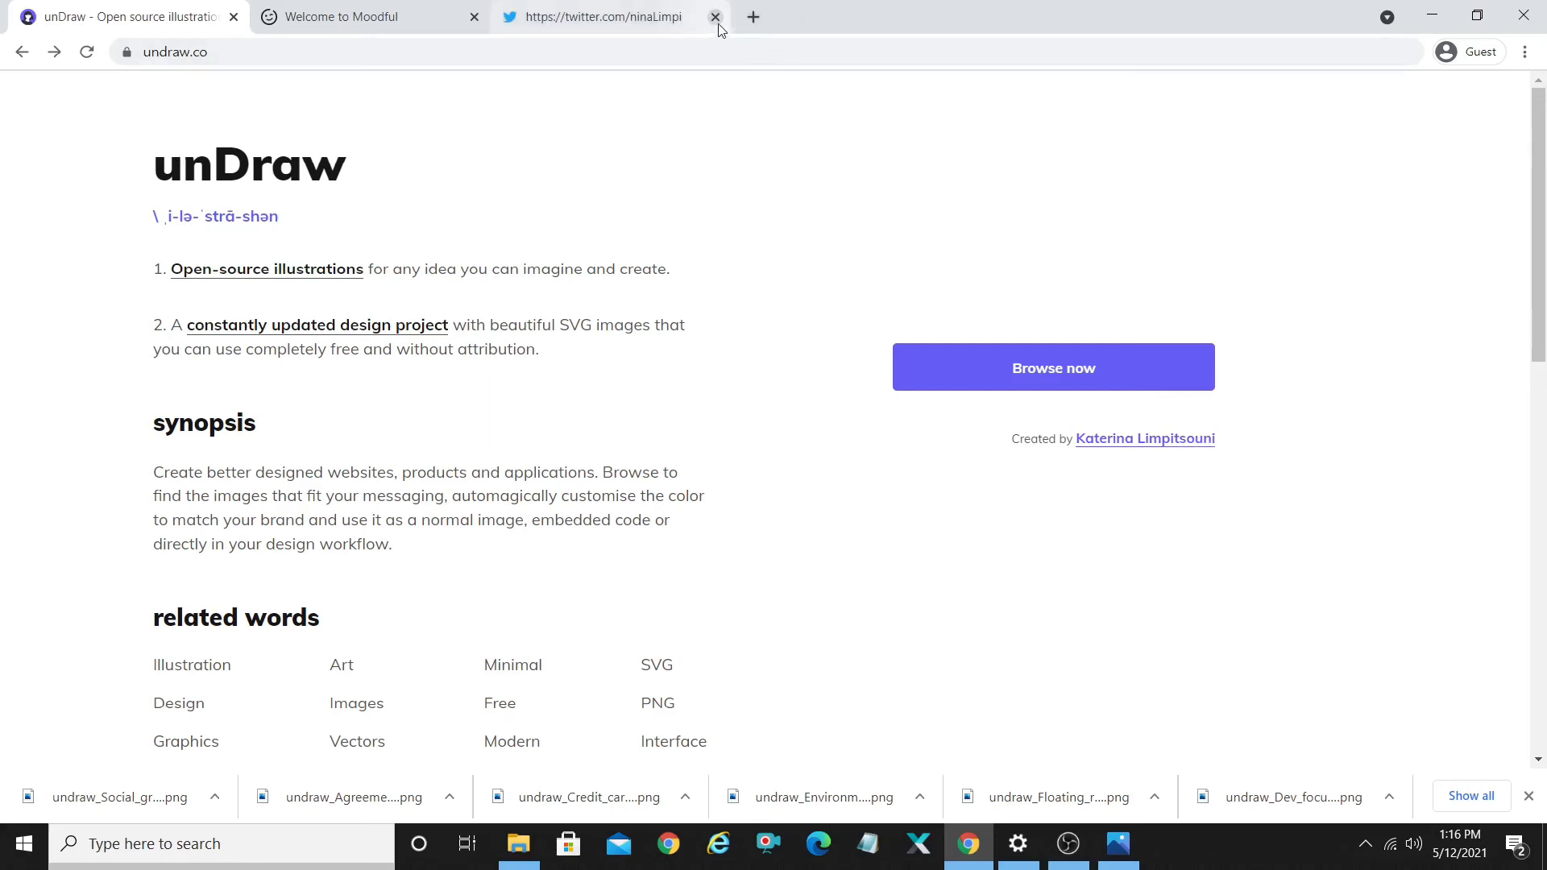
left_click(669, 18)
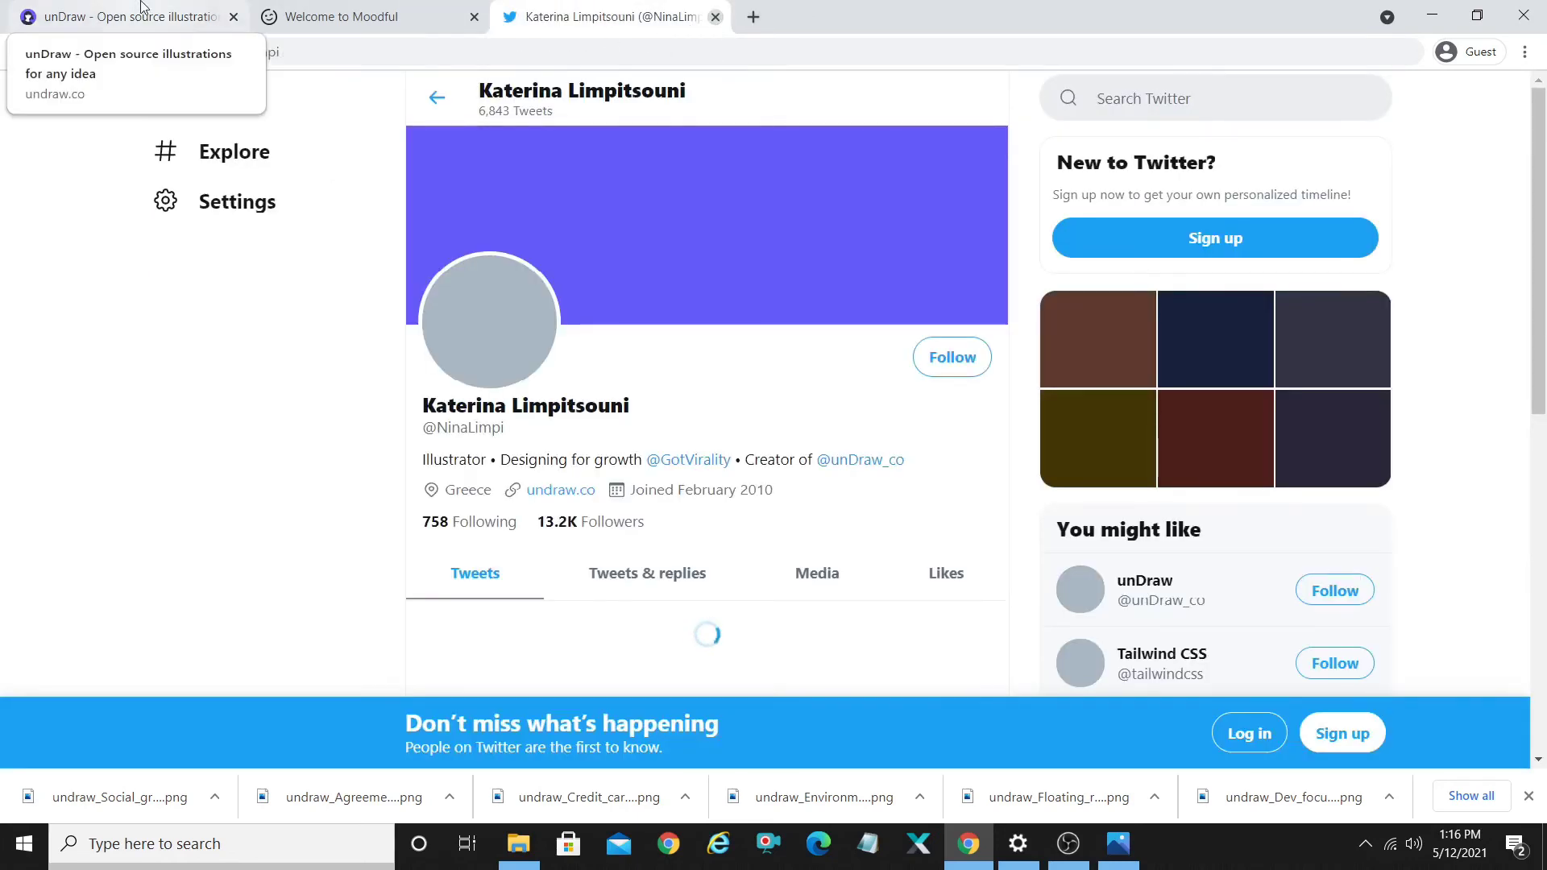
key("ctrl+w")
left_click(138, 23)
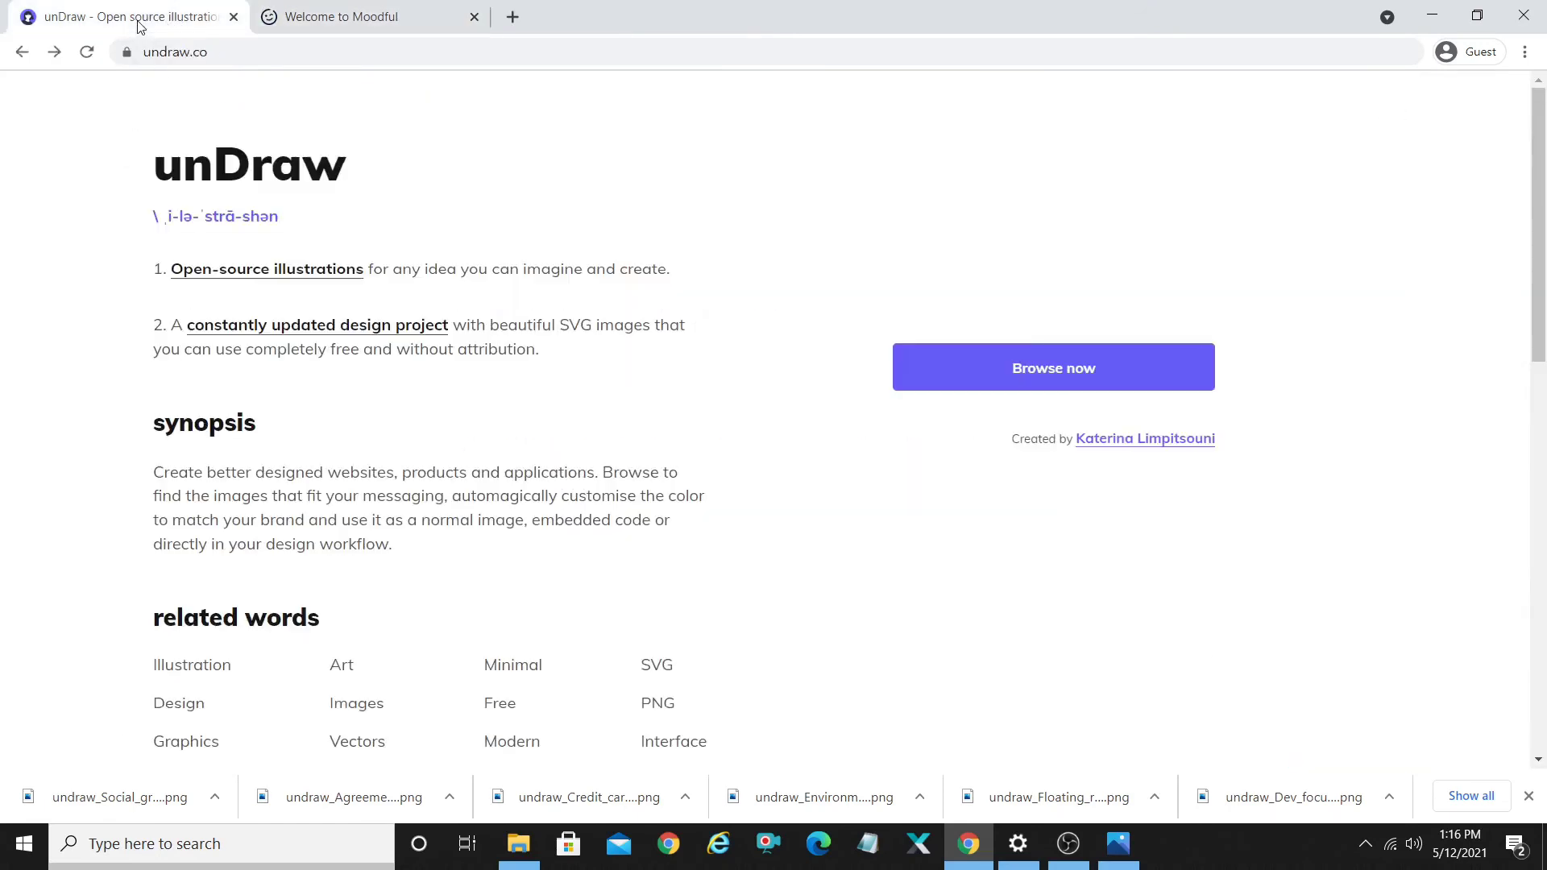
- Recolour the gallery illustrations pink (#F463FF), then open the '...' links menu for Moodful
left_click(1116, 376)
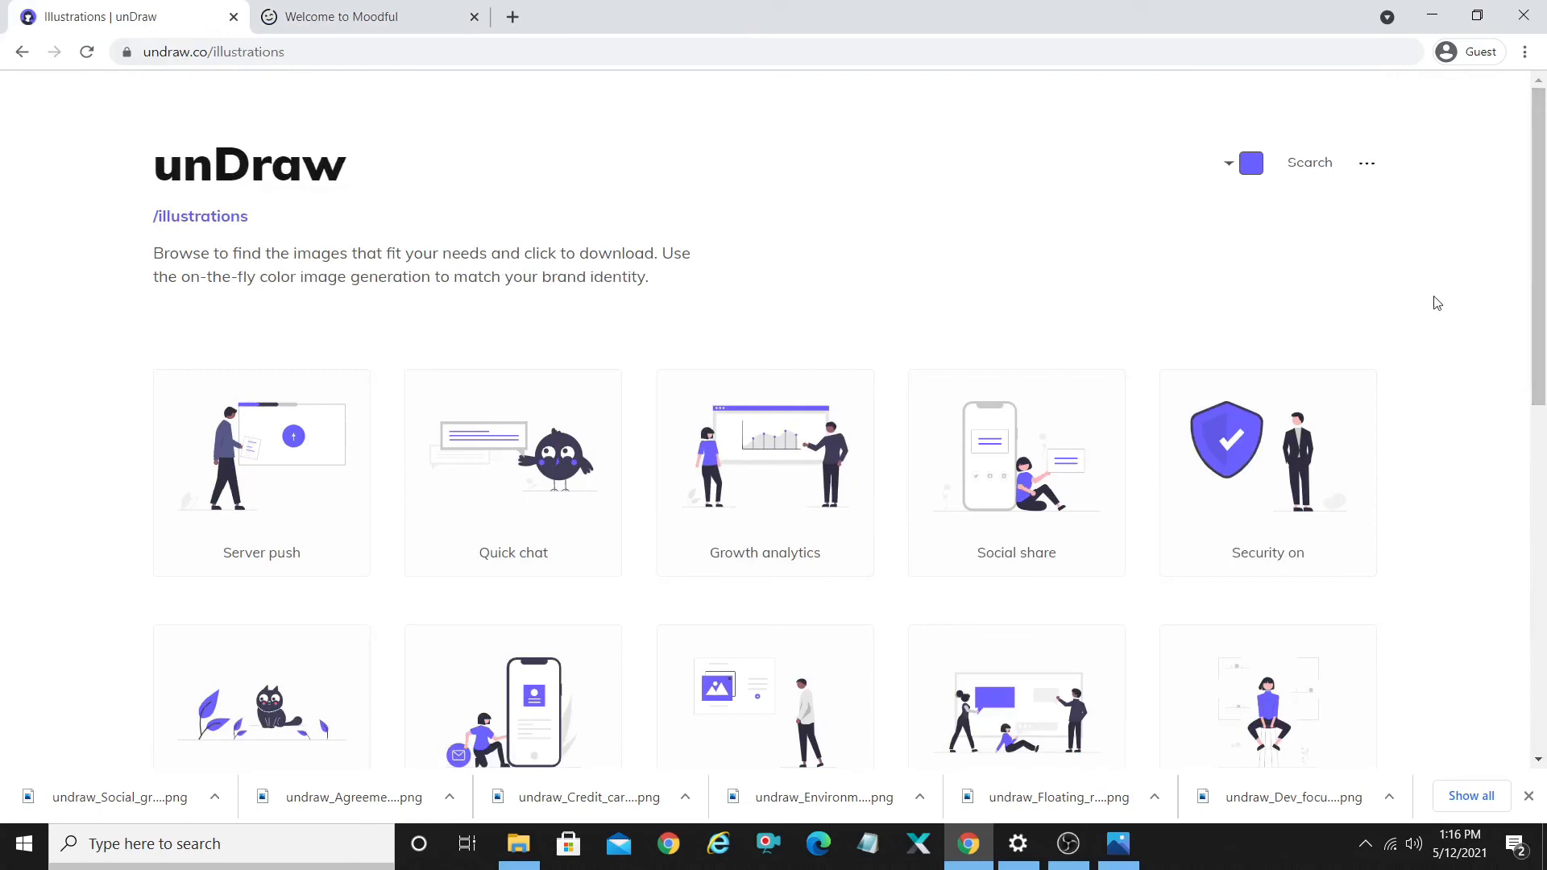
left_click(1249, 165)
left_click(1212, 330)
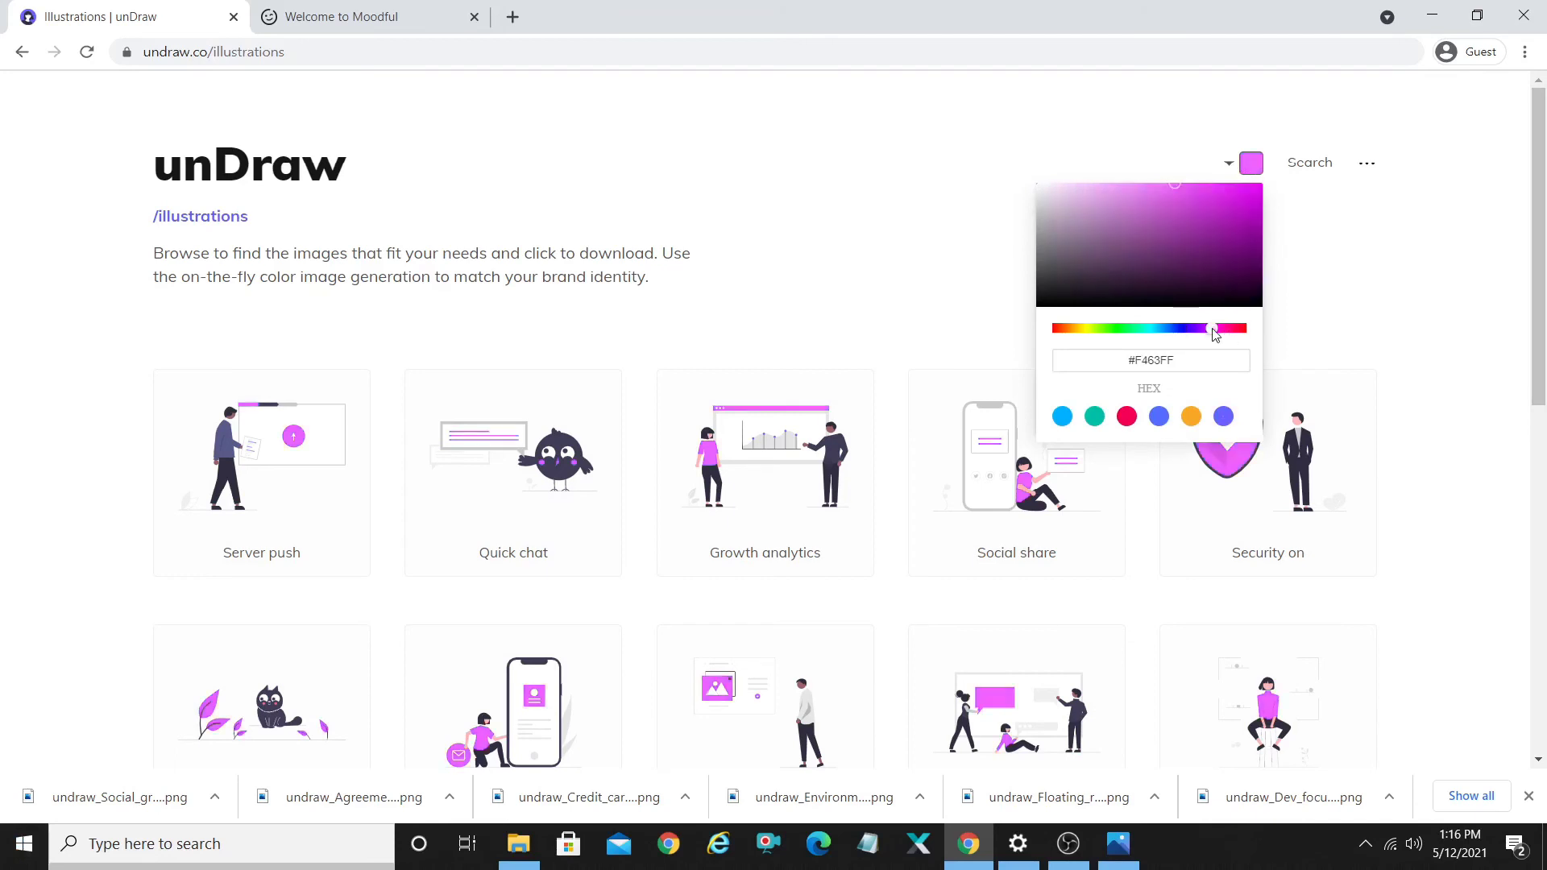
left_click(1389, 333)
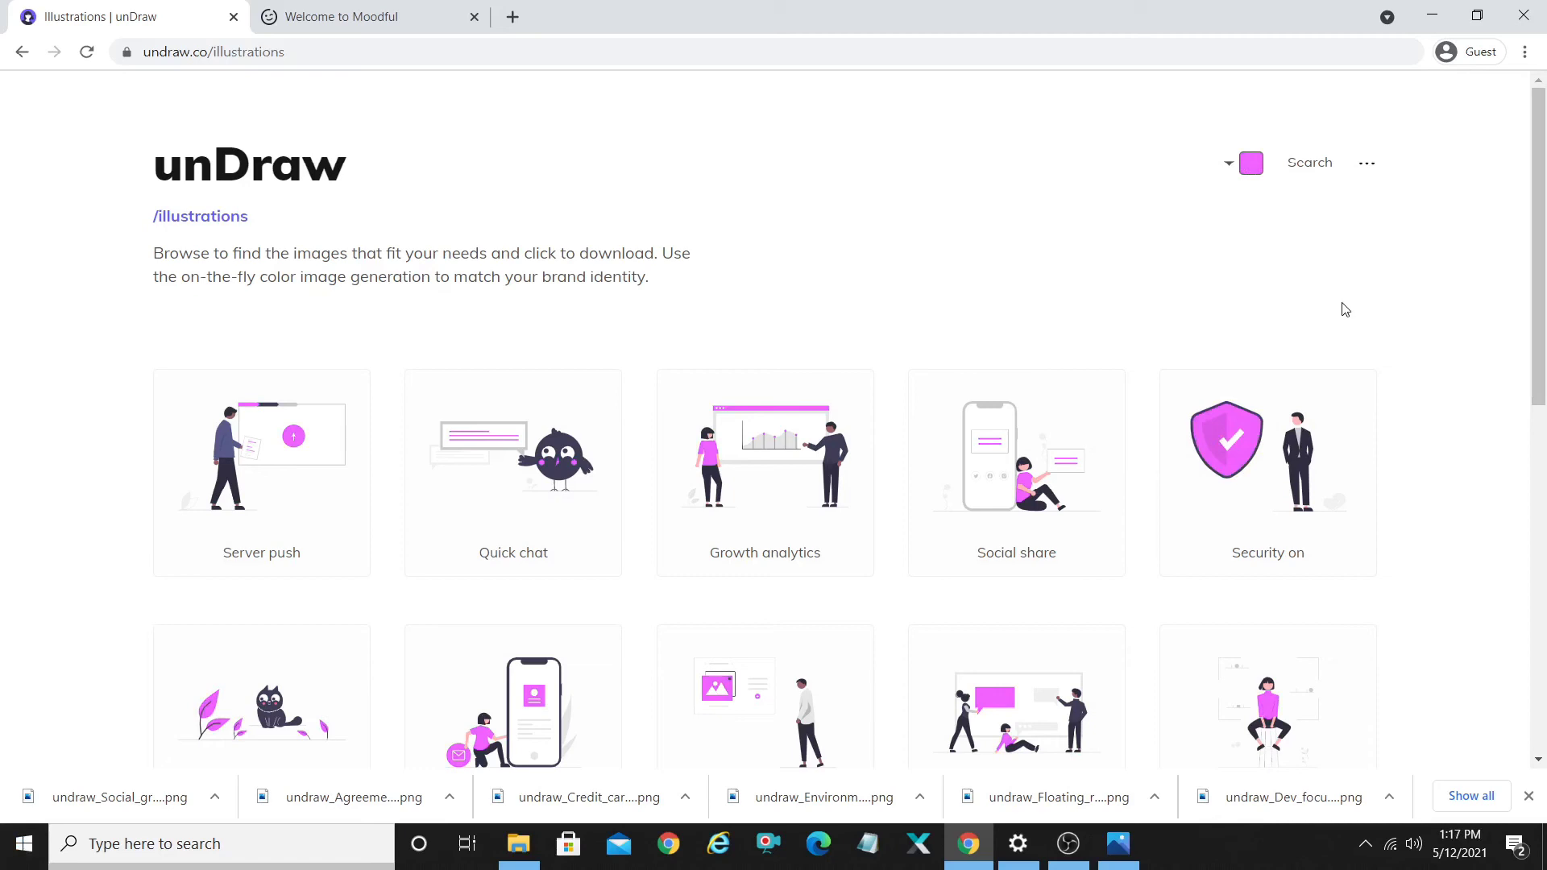
left_click(1367, 175)
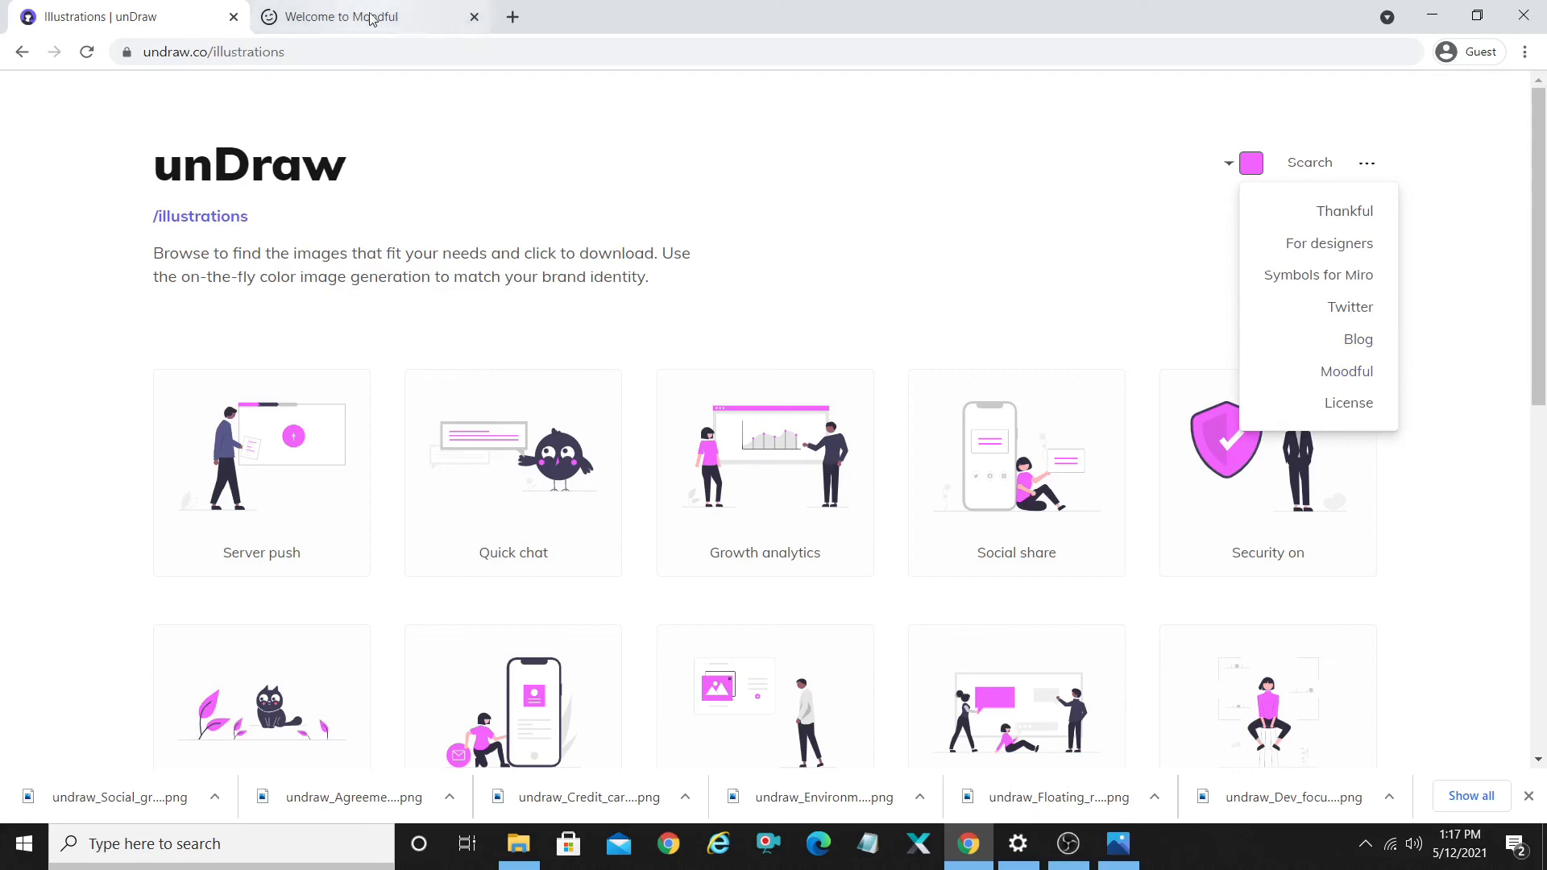
left_click(1369, 376)
left_click(412, 12)
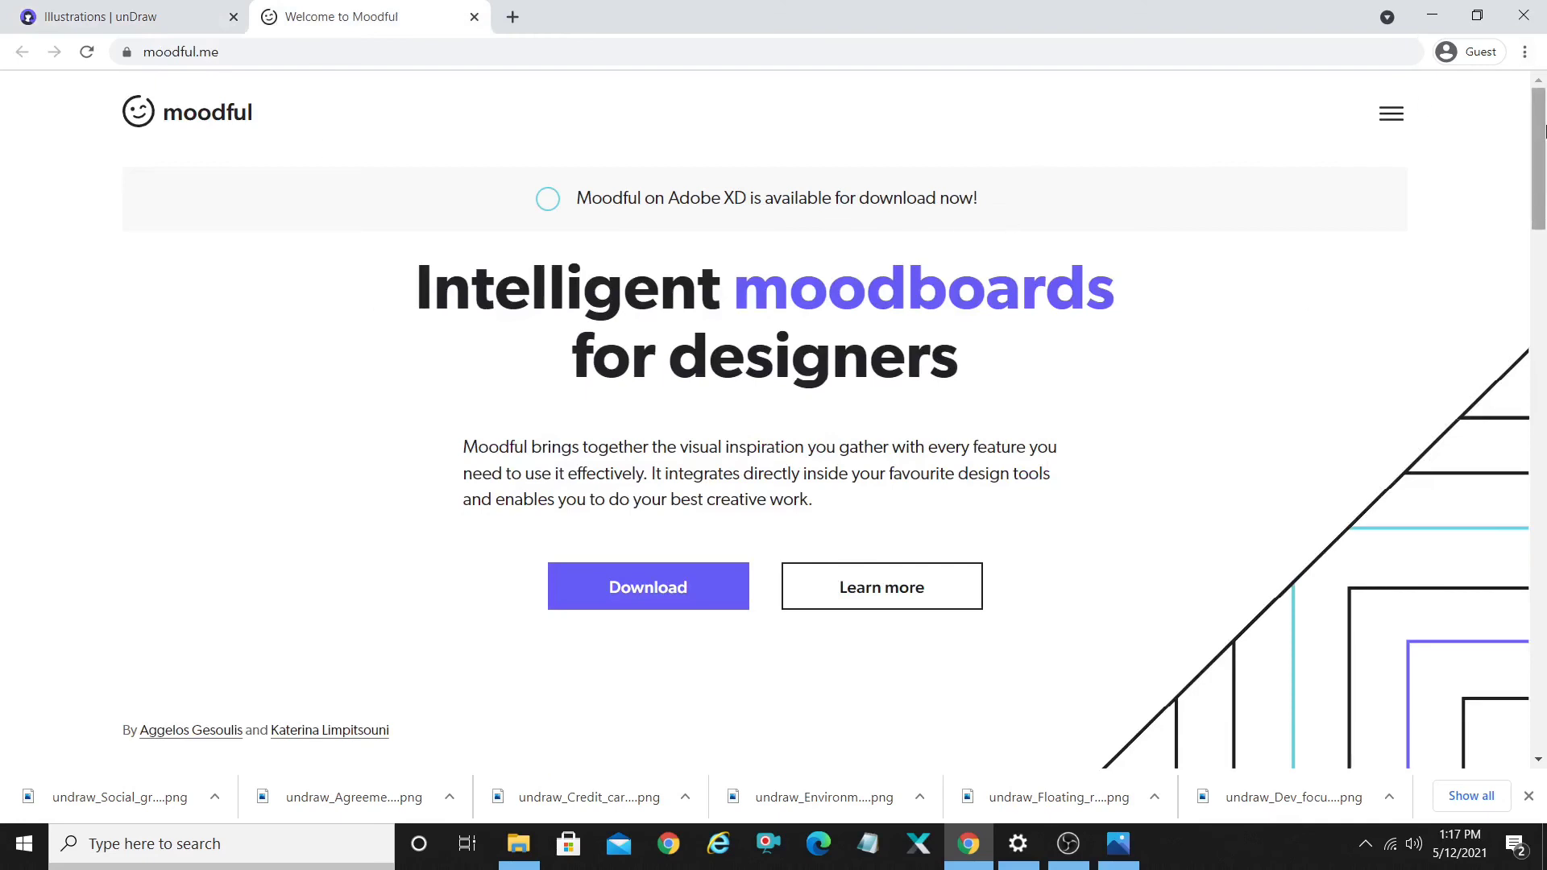
scroll(1168, 452, "down", 10)
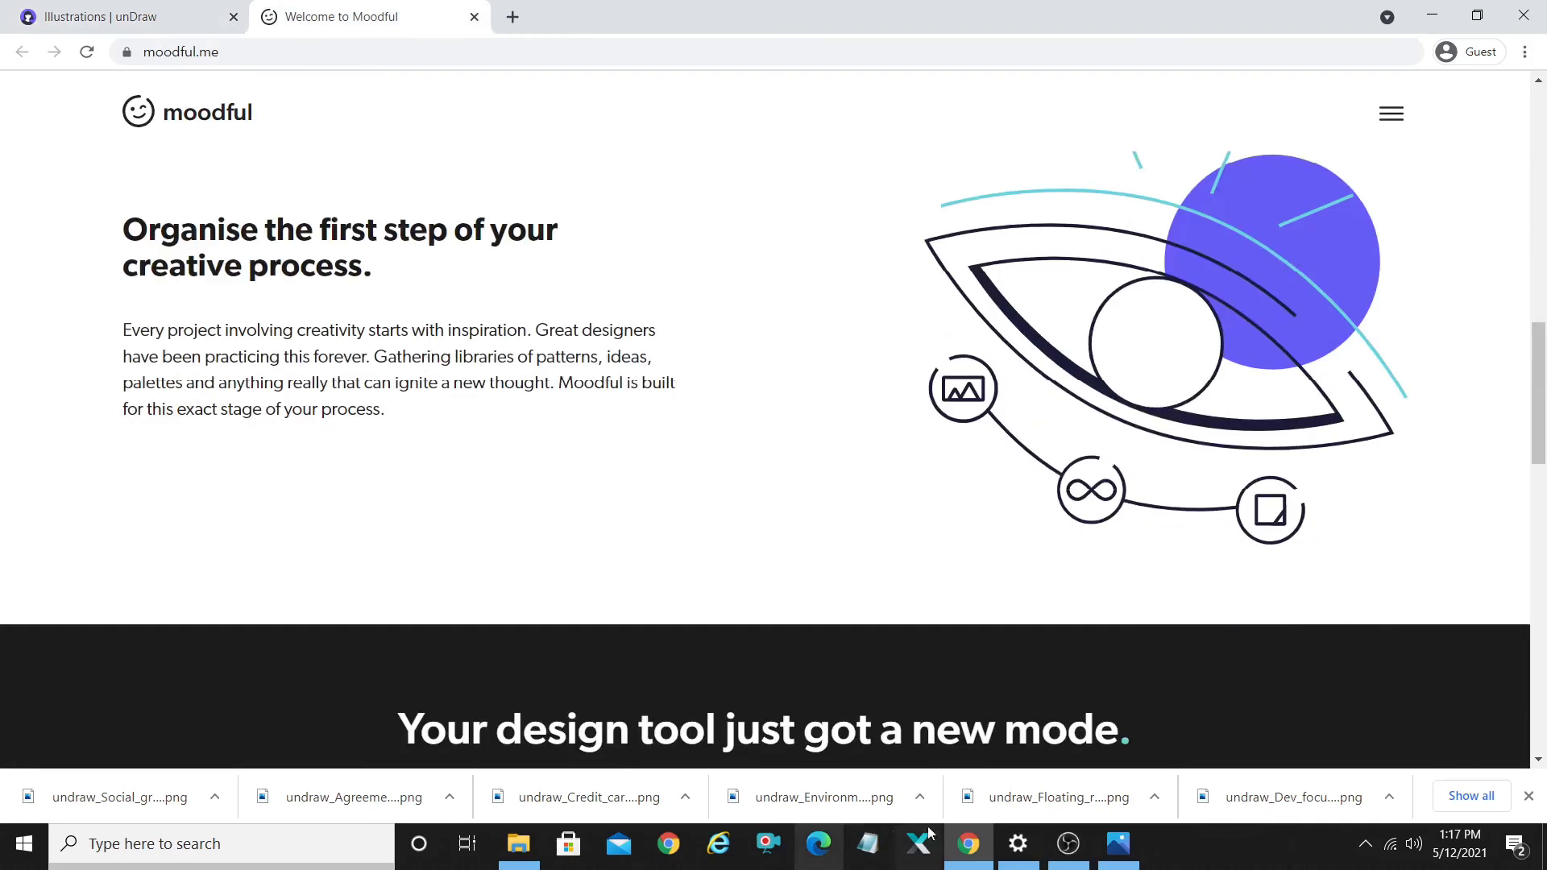
left_click(1070, 846)
left_click(1069, 847)
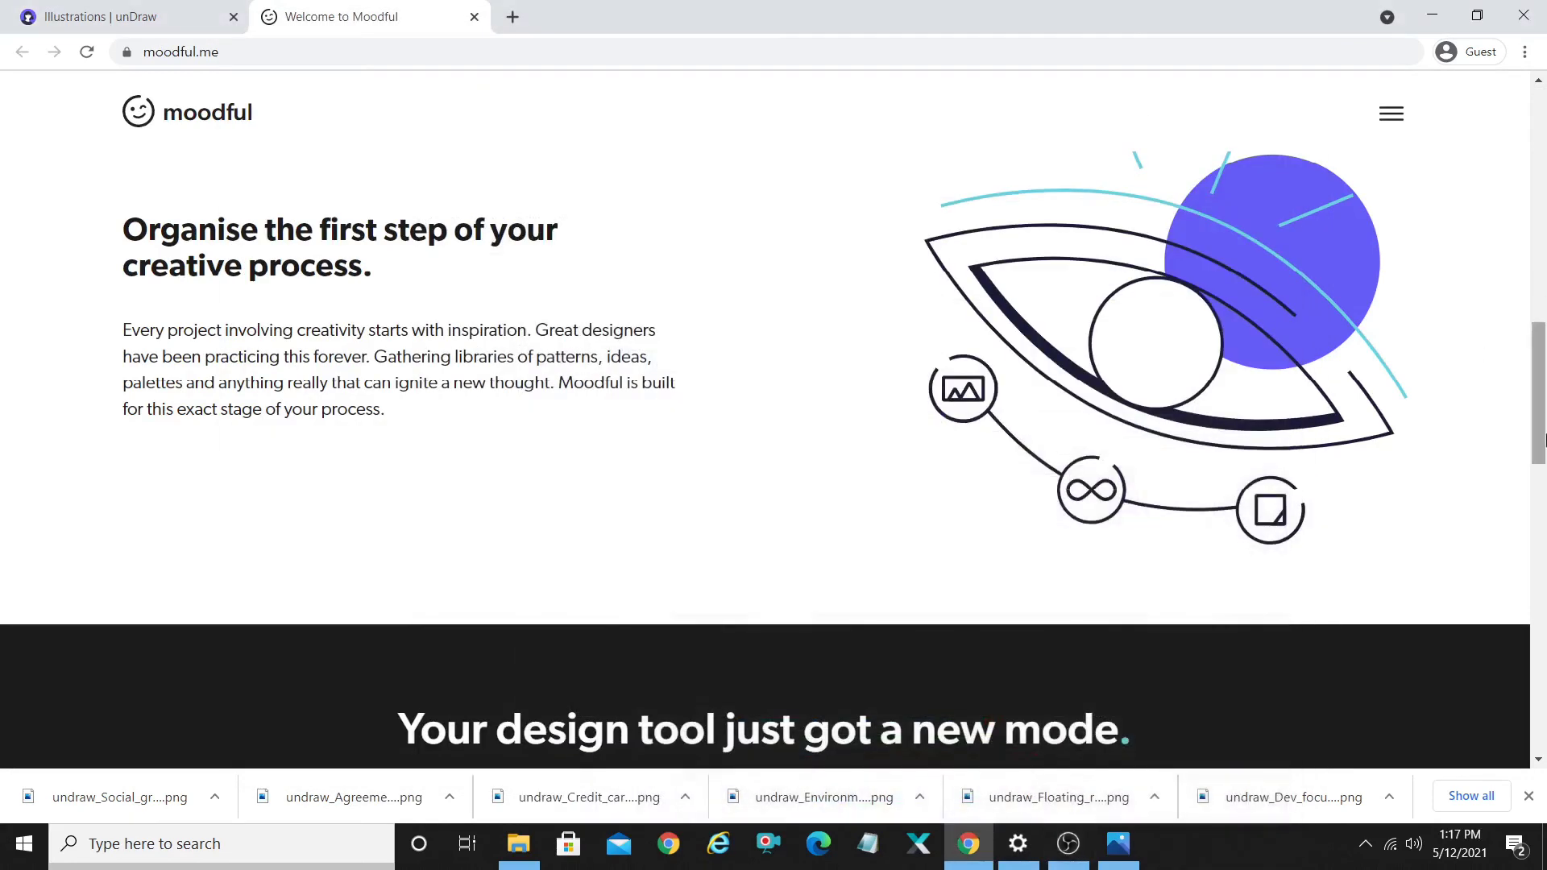
left_click_drag(1539, 377, 1545, 161)
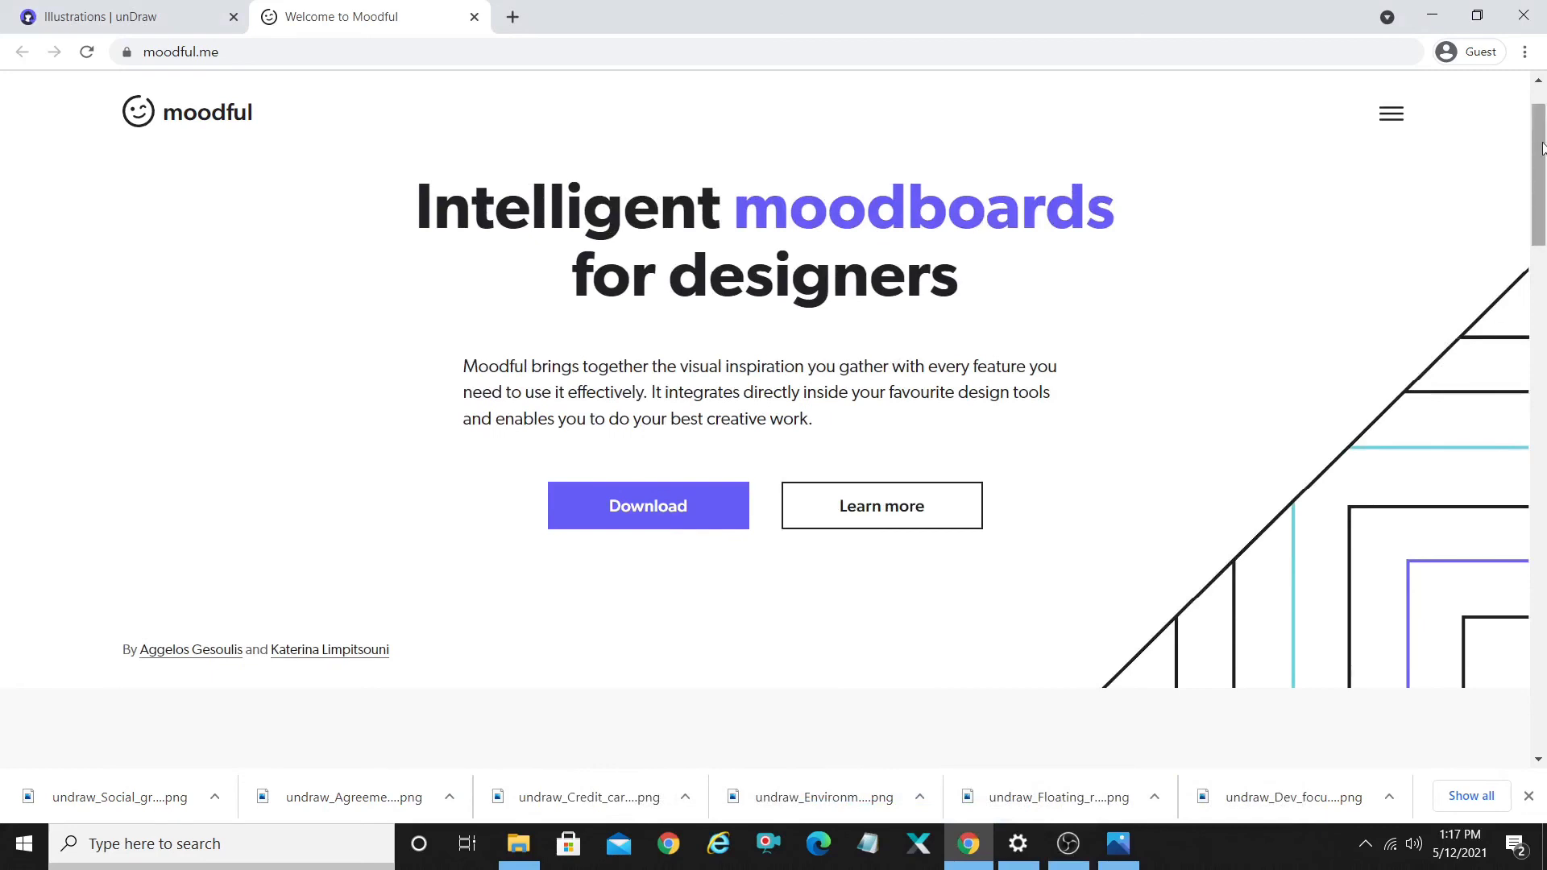
mouse_move(1542, 148)
left_mouse_down()
mouse_move(1545, 286)
mouse_move(1543, 129)
left_mouse_up()
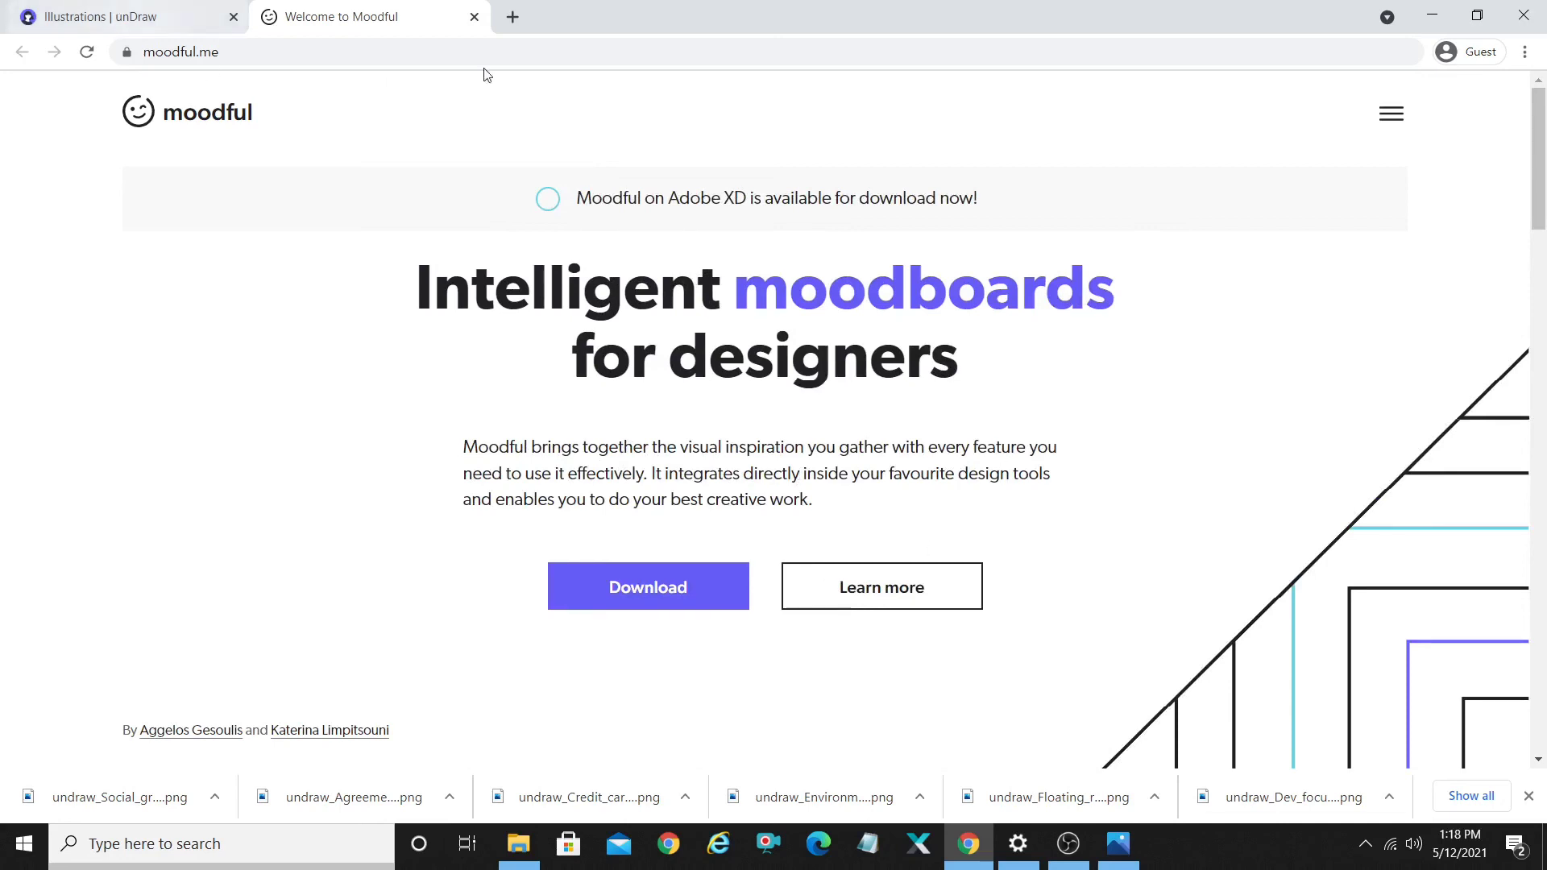
left_click(262, 52)
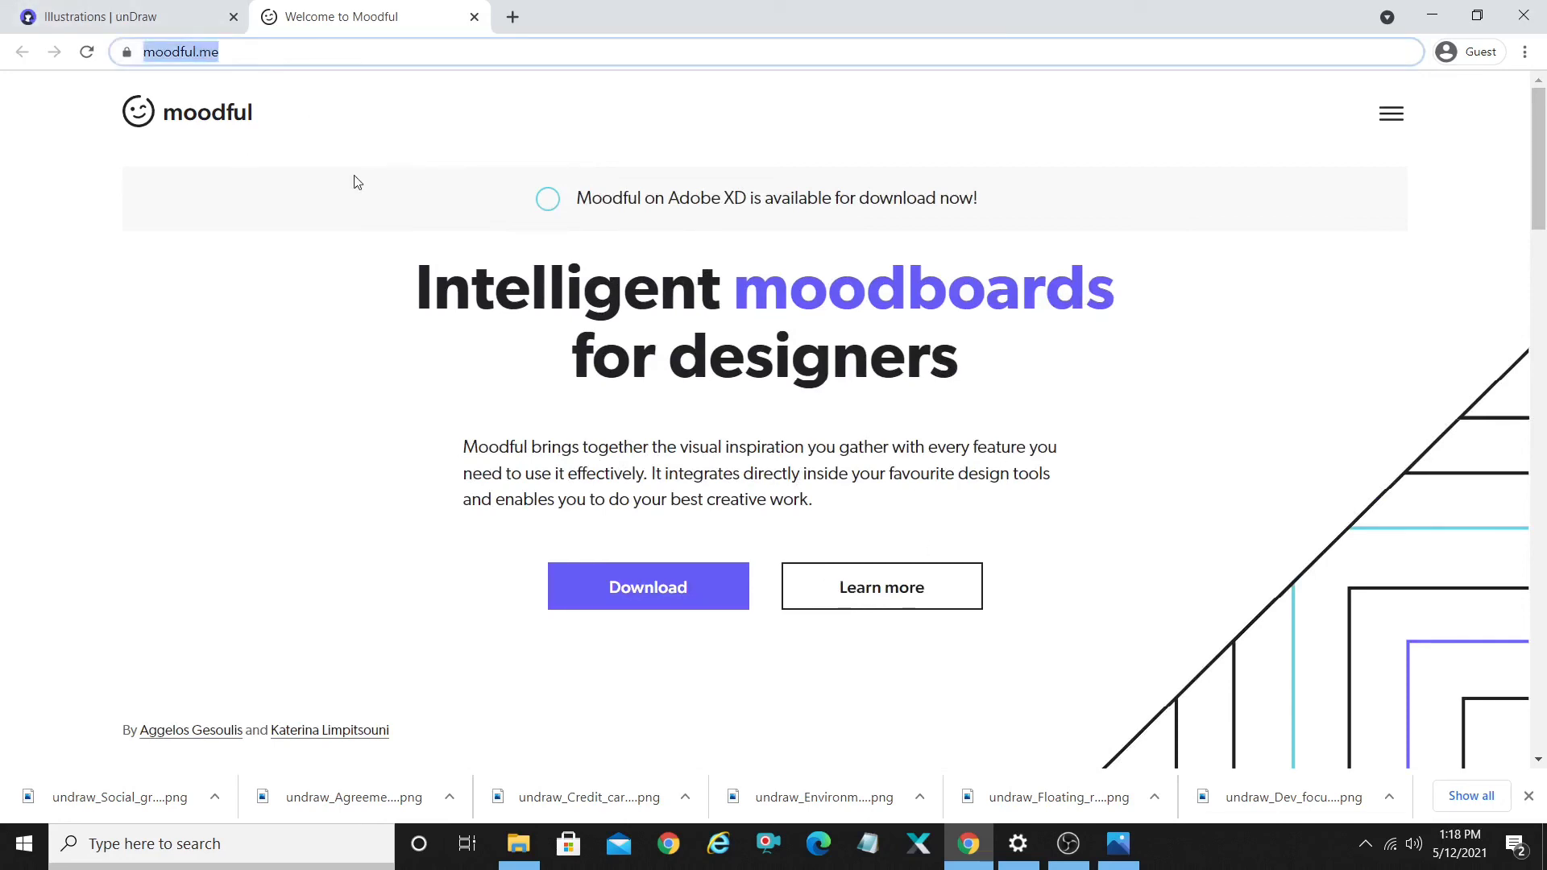
left_click_drag(1536, 161, 1515, 354)
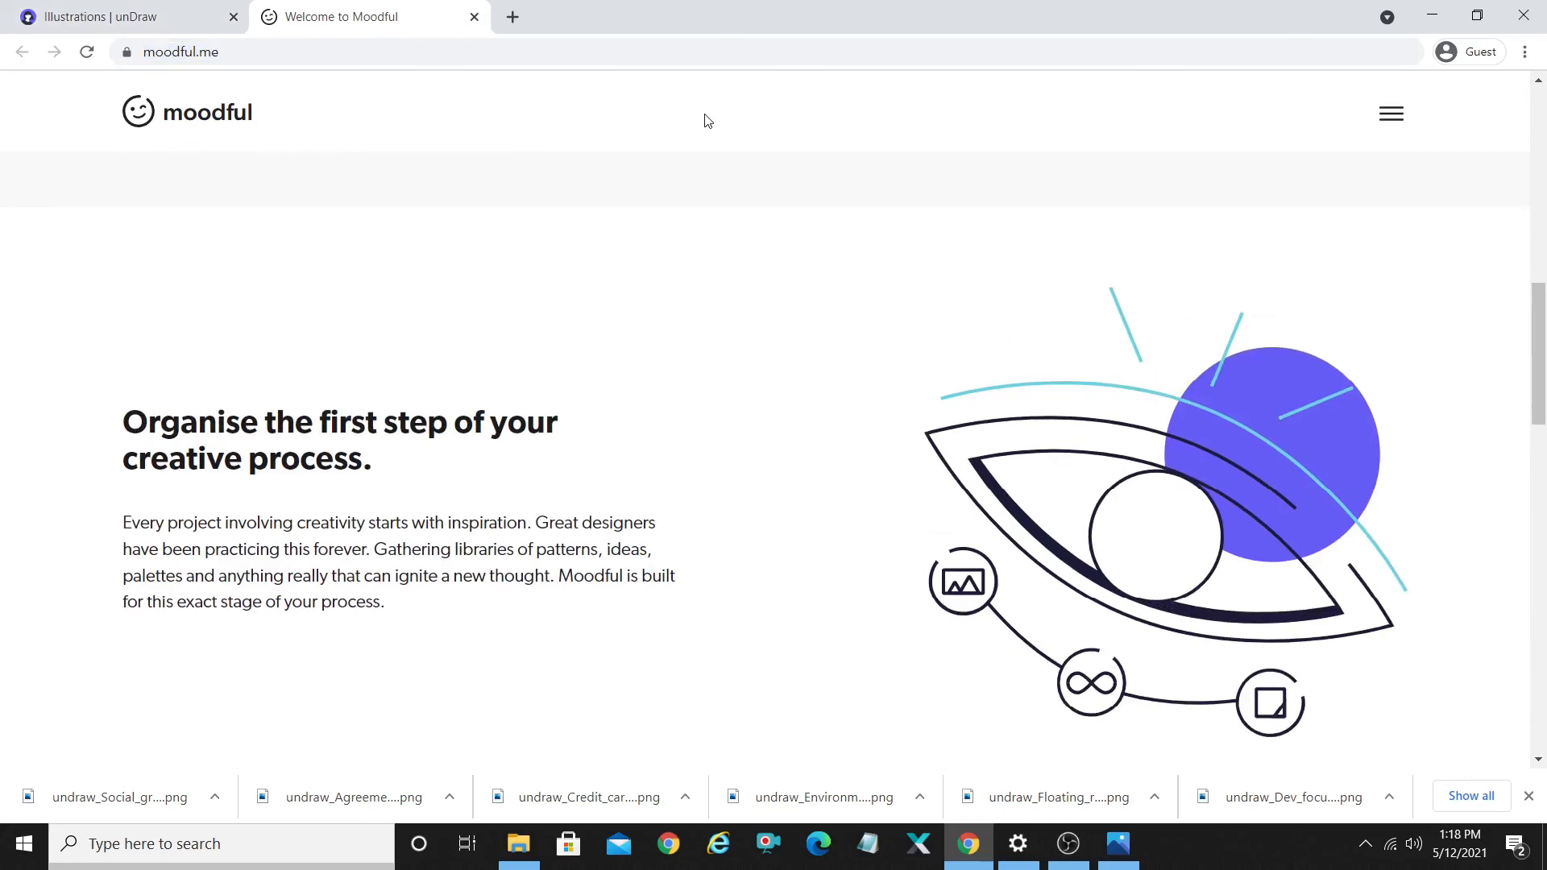